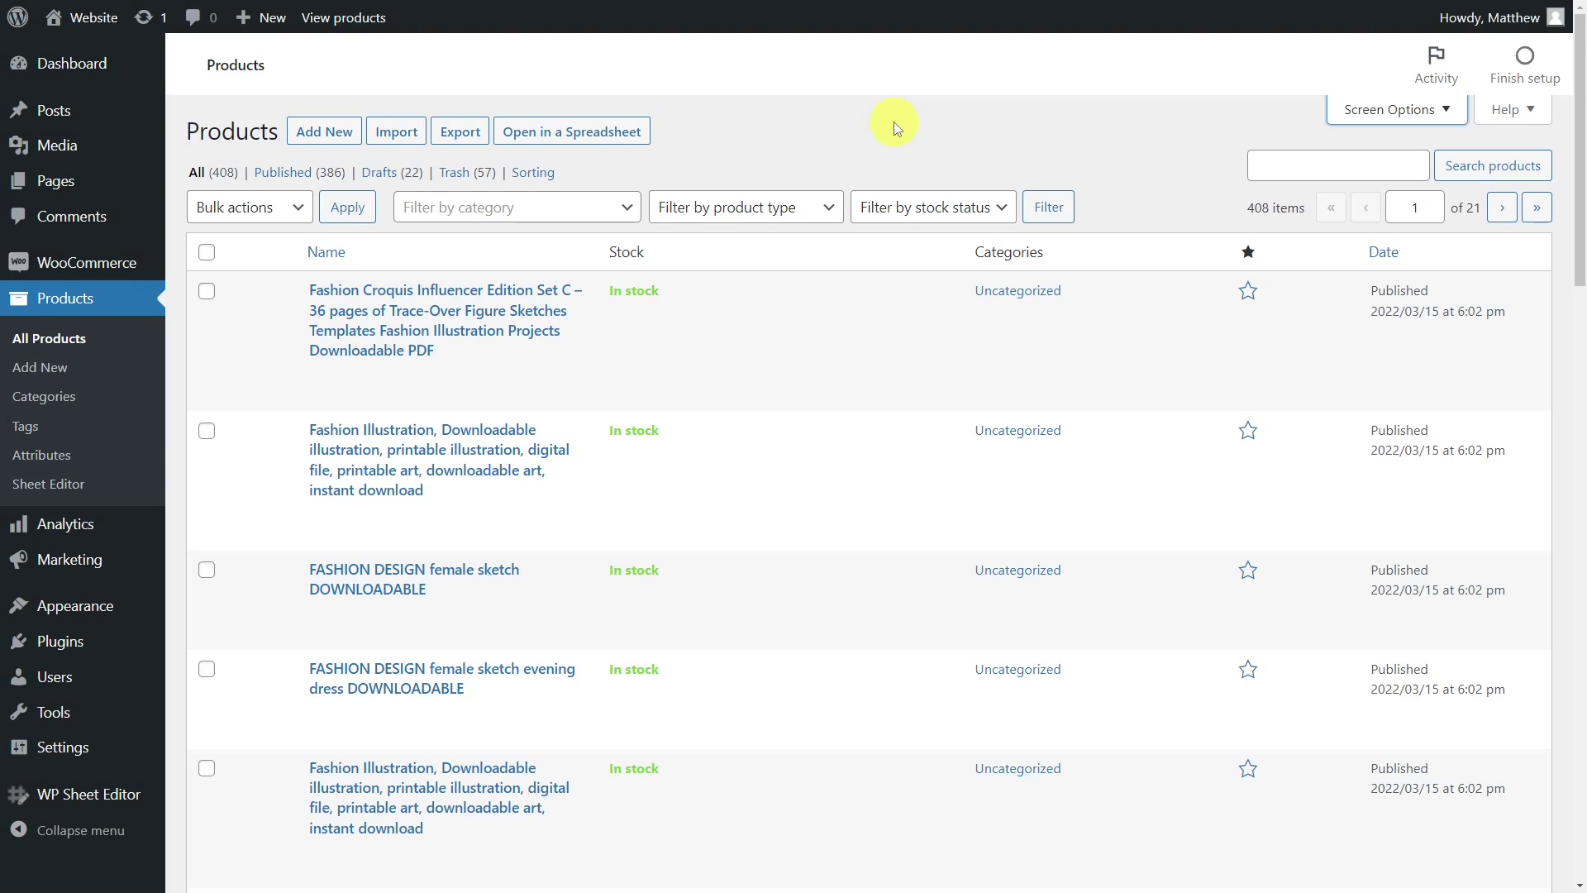
- Open the WooCommerce products in the WP Sheet Editor spreadsheet, loading all 456 rows
{"action": "left_click", "coordinate": [609, 133]}
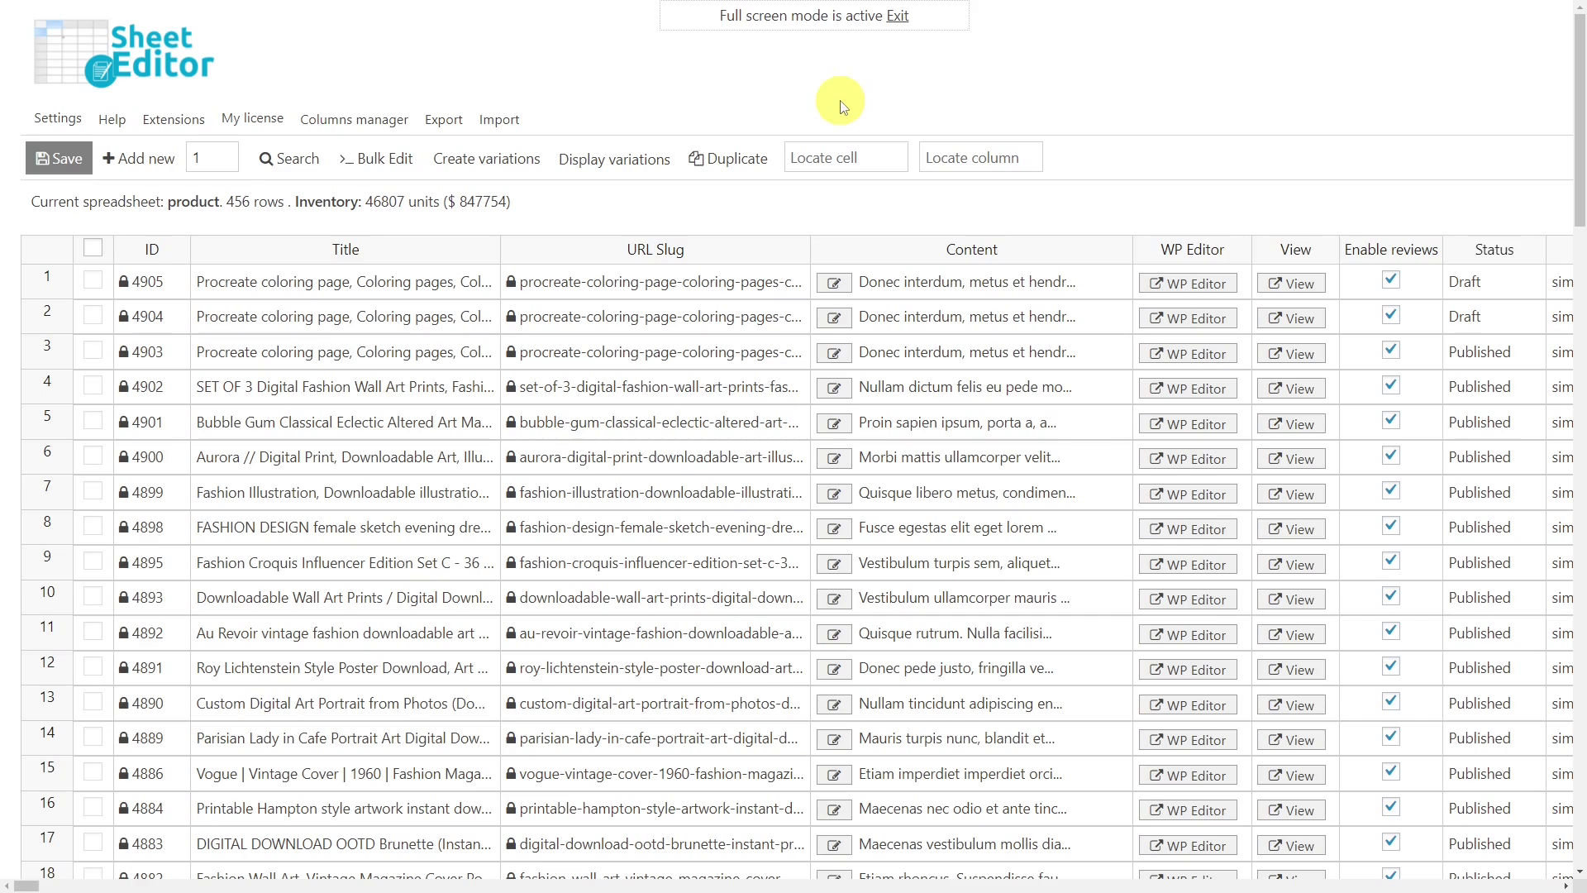
- In Bulk Edit, target all rows from the current search, with Content as the field
{"action": "left_click", "coordinate": [400, 156]}
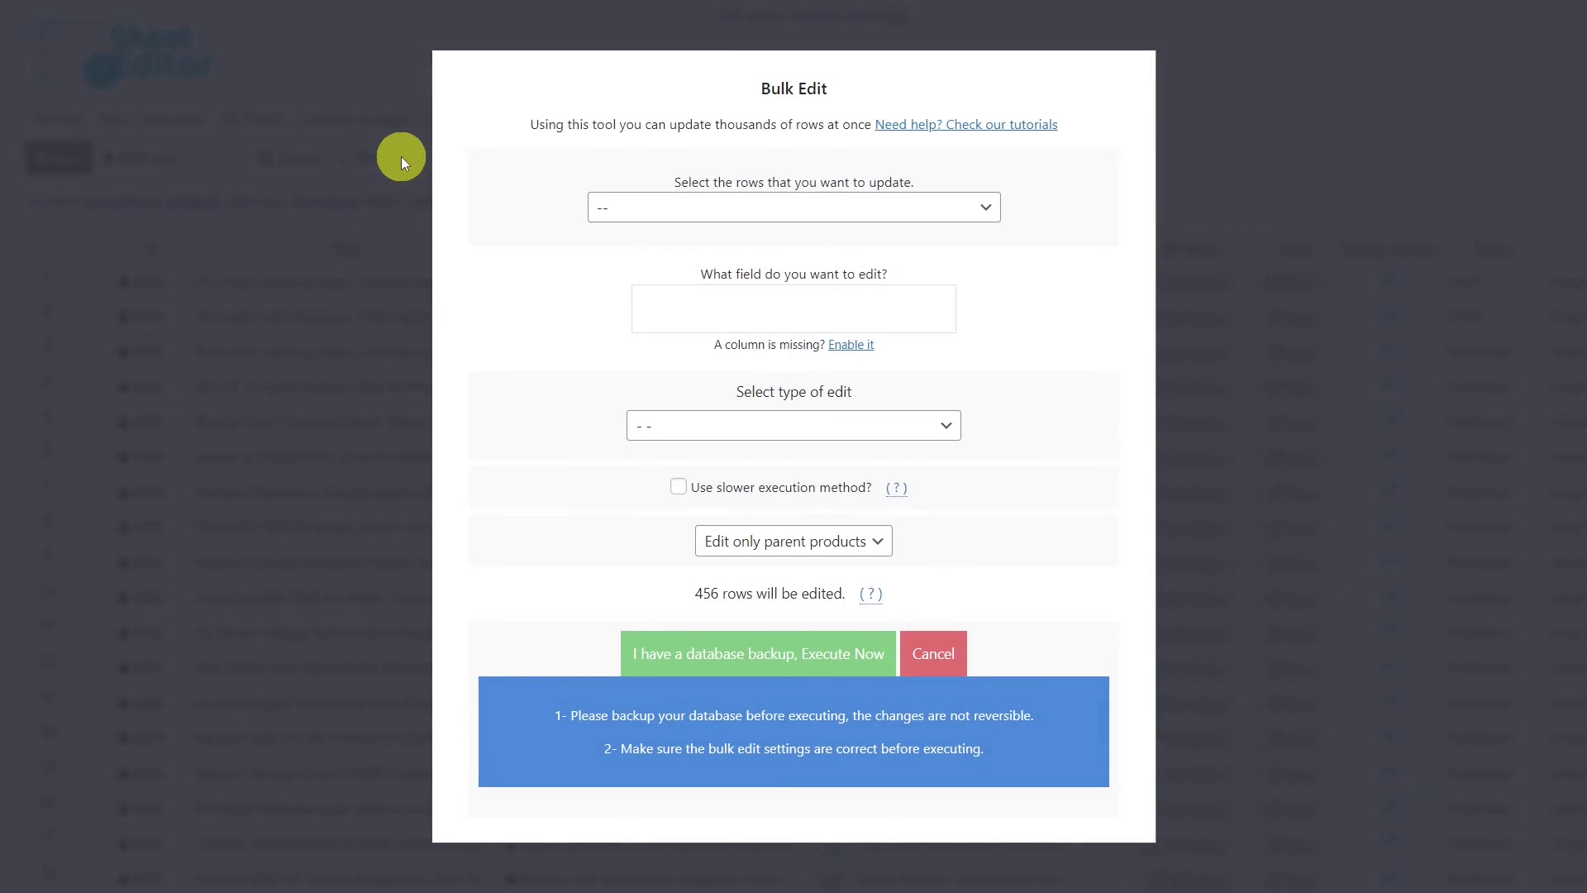
{"action": "left_click", "coordinate": [923, 213]}
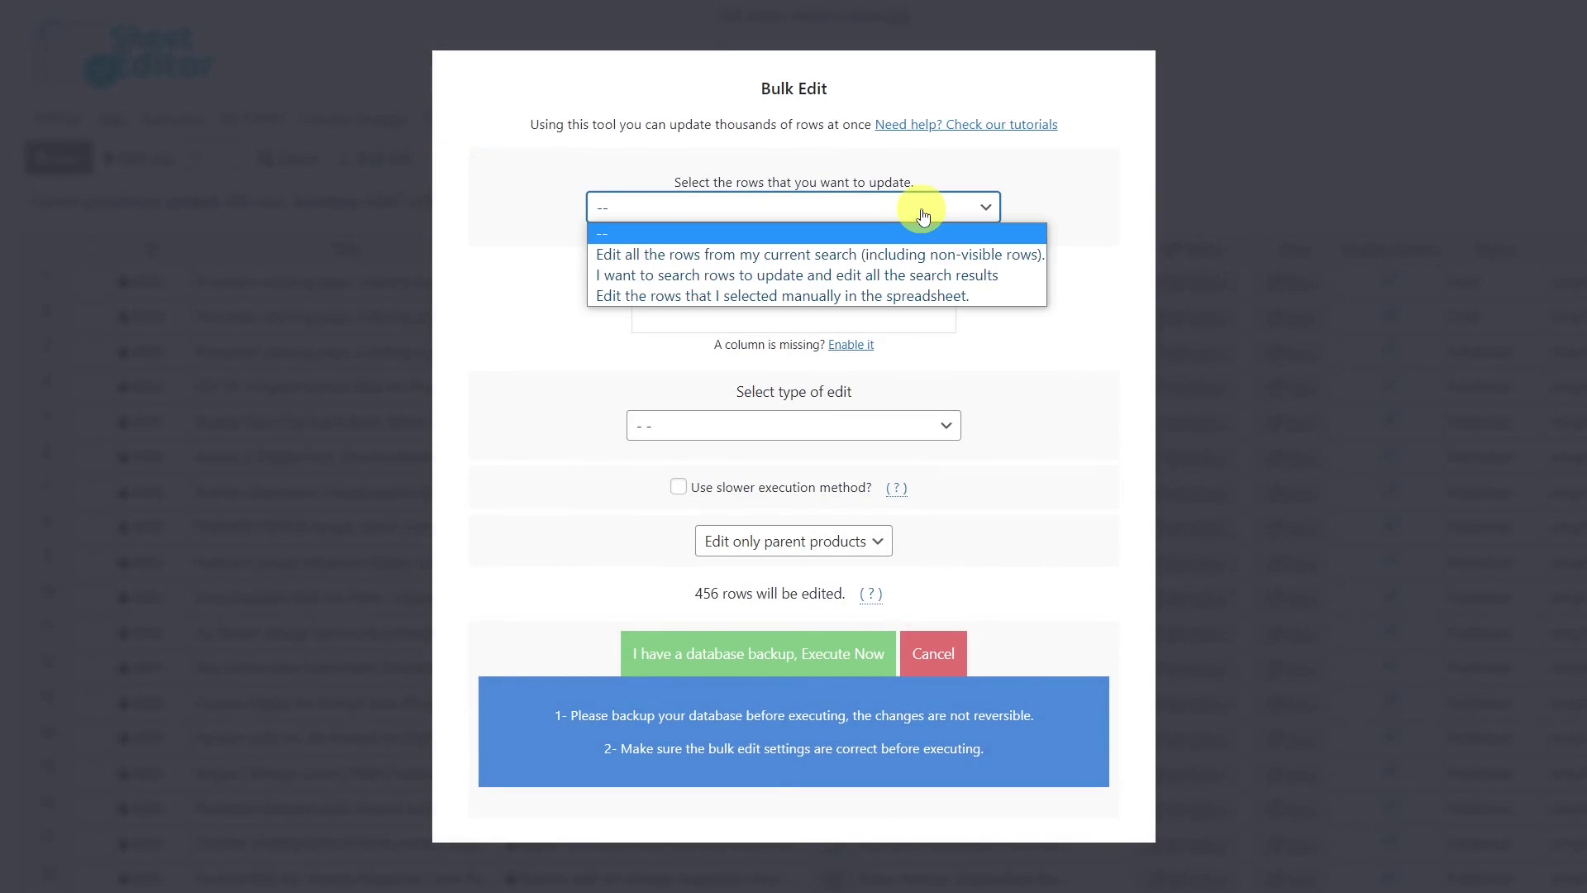
{"action": "left_click", "coordinate": [826, 253]}
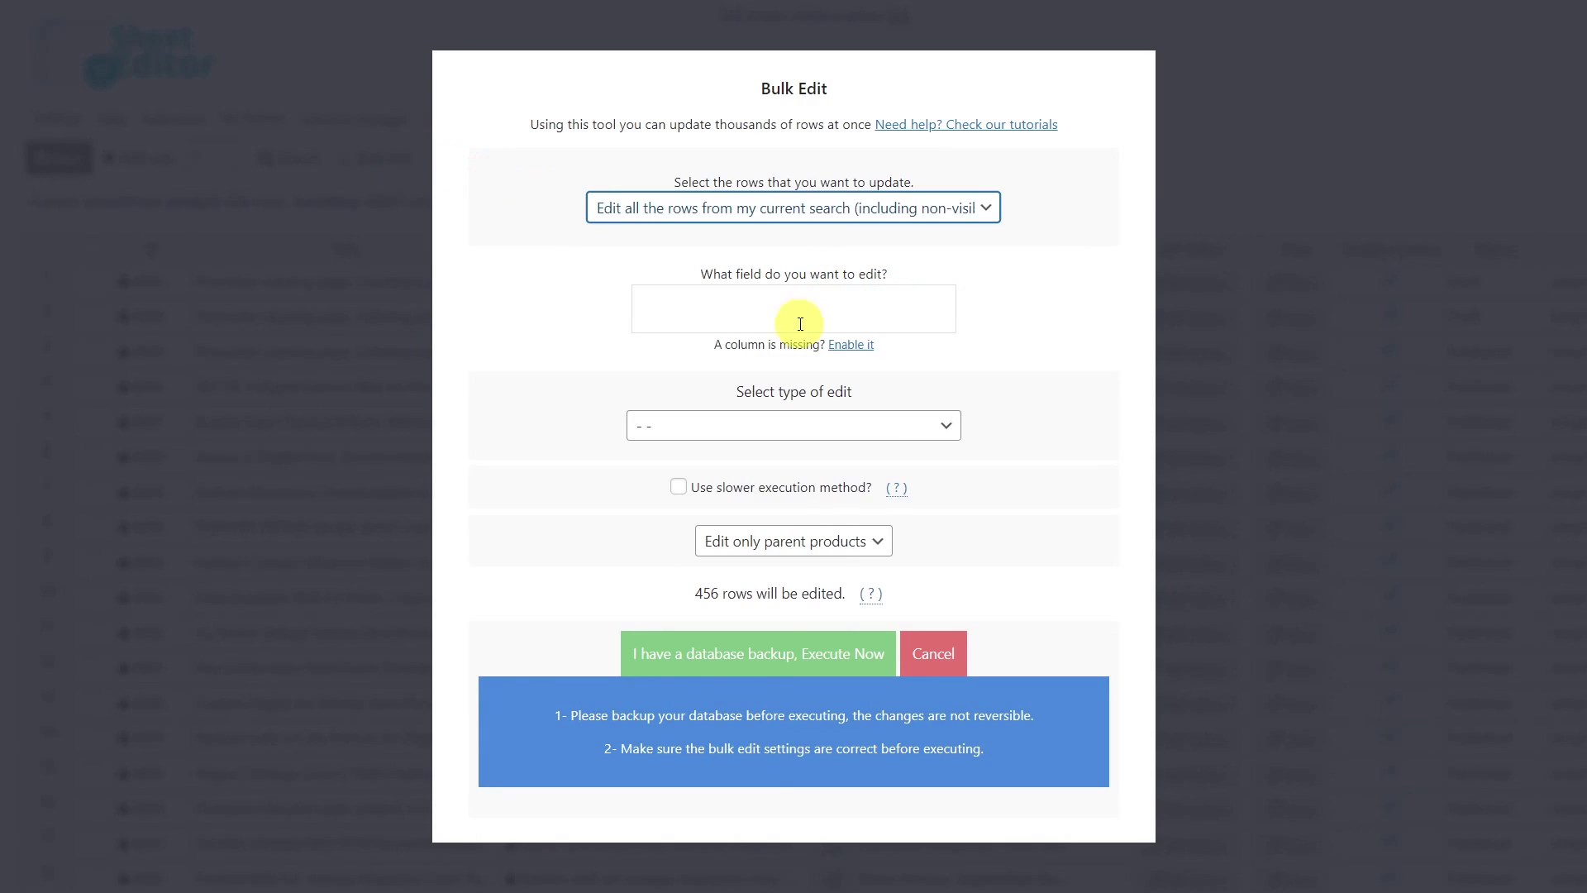
{"action": "left_click", "coordinate": [800, 324]}
{"action": "type", "text": "con"}
{"action": "left_click", "coordinate": [795, 341]}
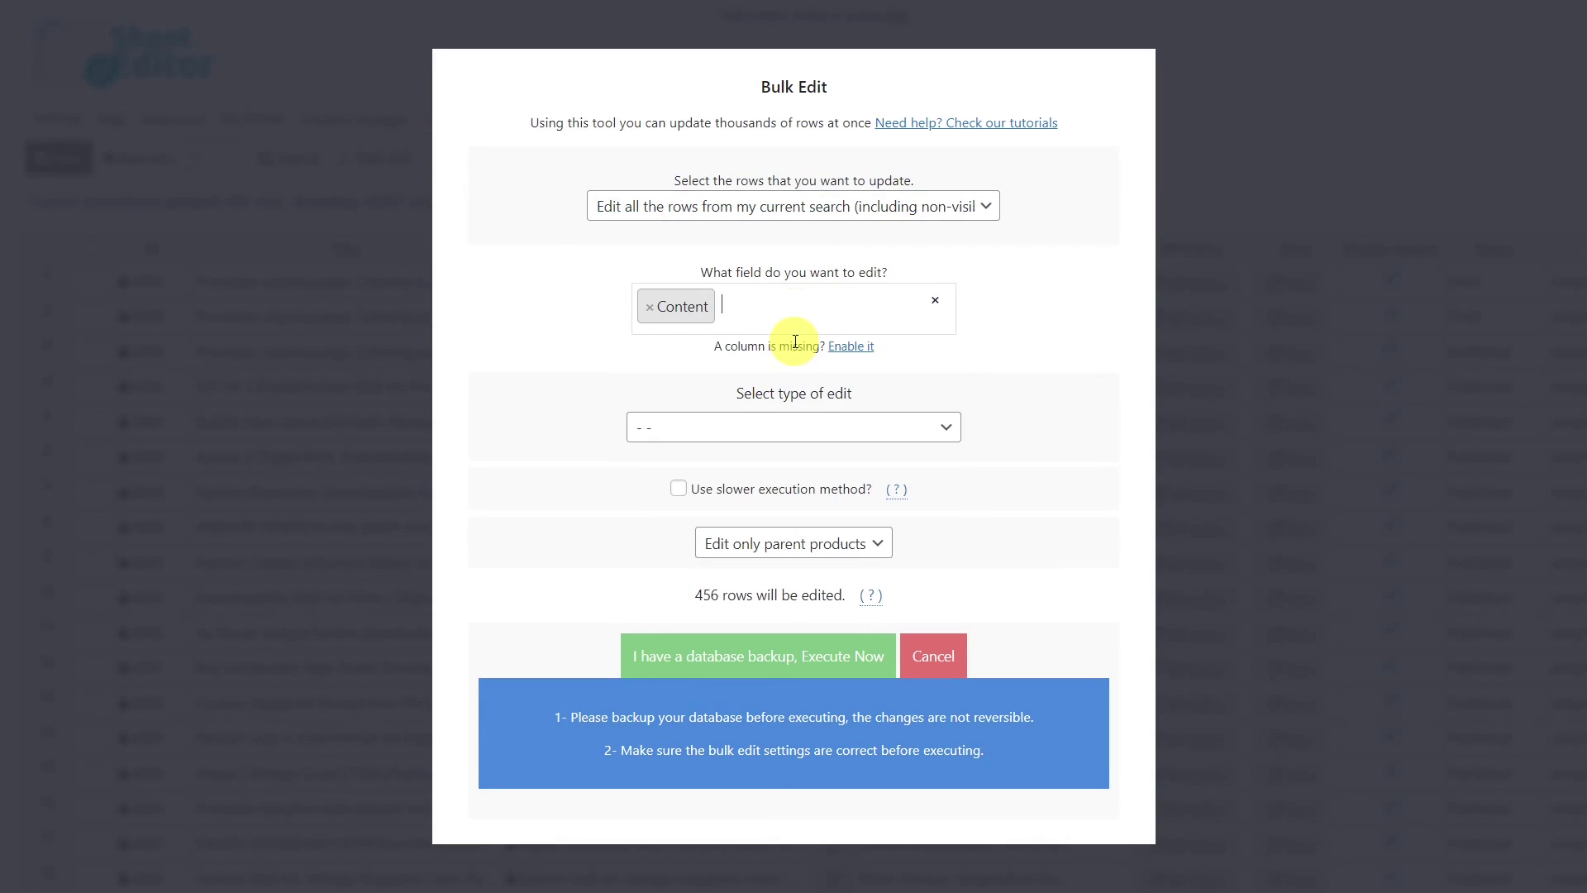
- Remove duplicates, deleting old items and keeping the newest, then run it and close
{"action": "left_click", "coordinate": [807, 430]}
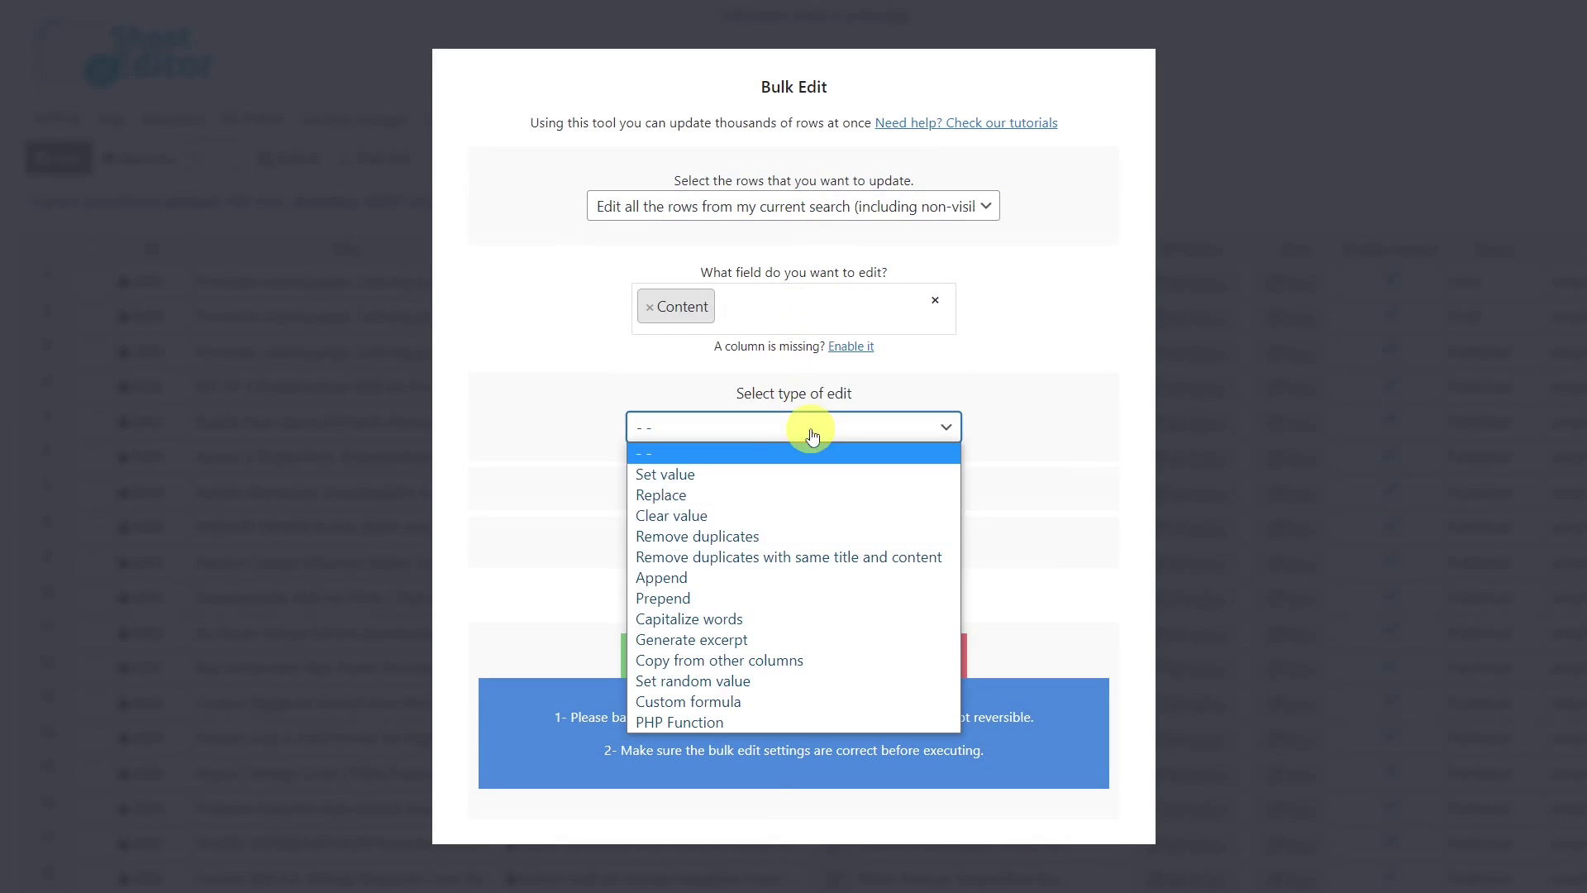
{"action": "left_click", "coordinate": [743, 536]}
{"action": "left_click", "coordinate": [839, 479]}
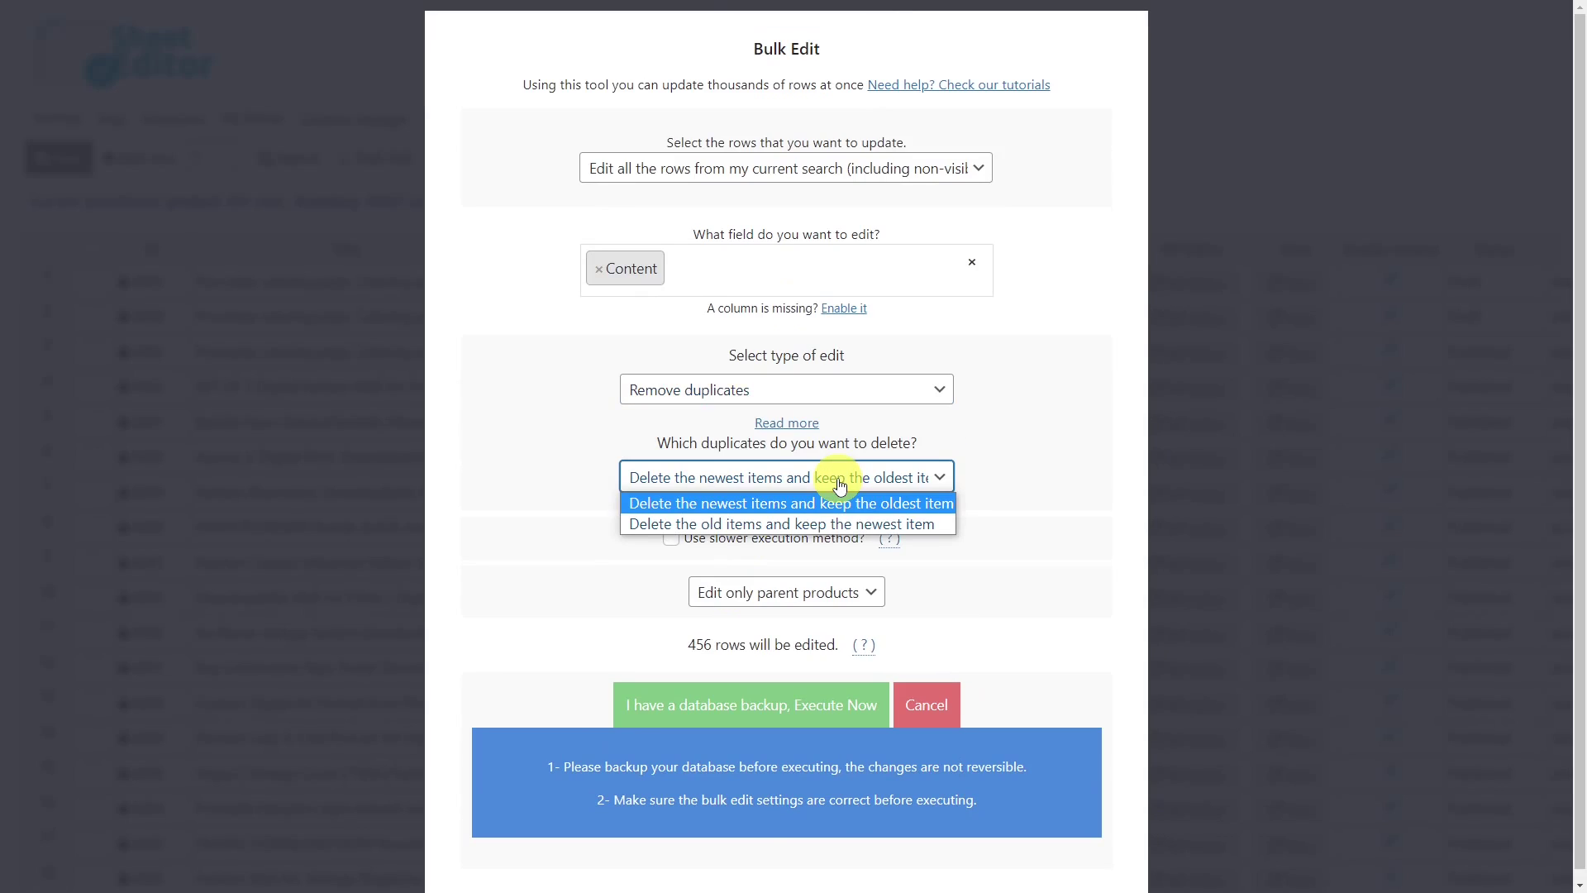
{"action": "left_click", "coordinate": [780, 526]}
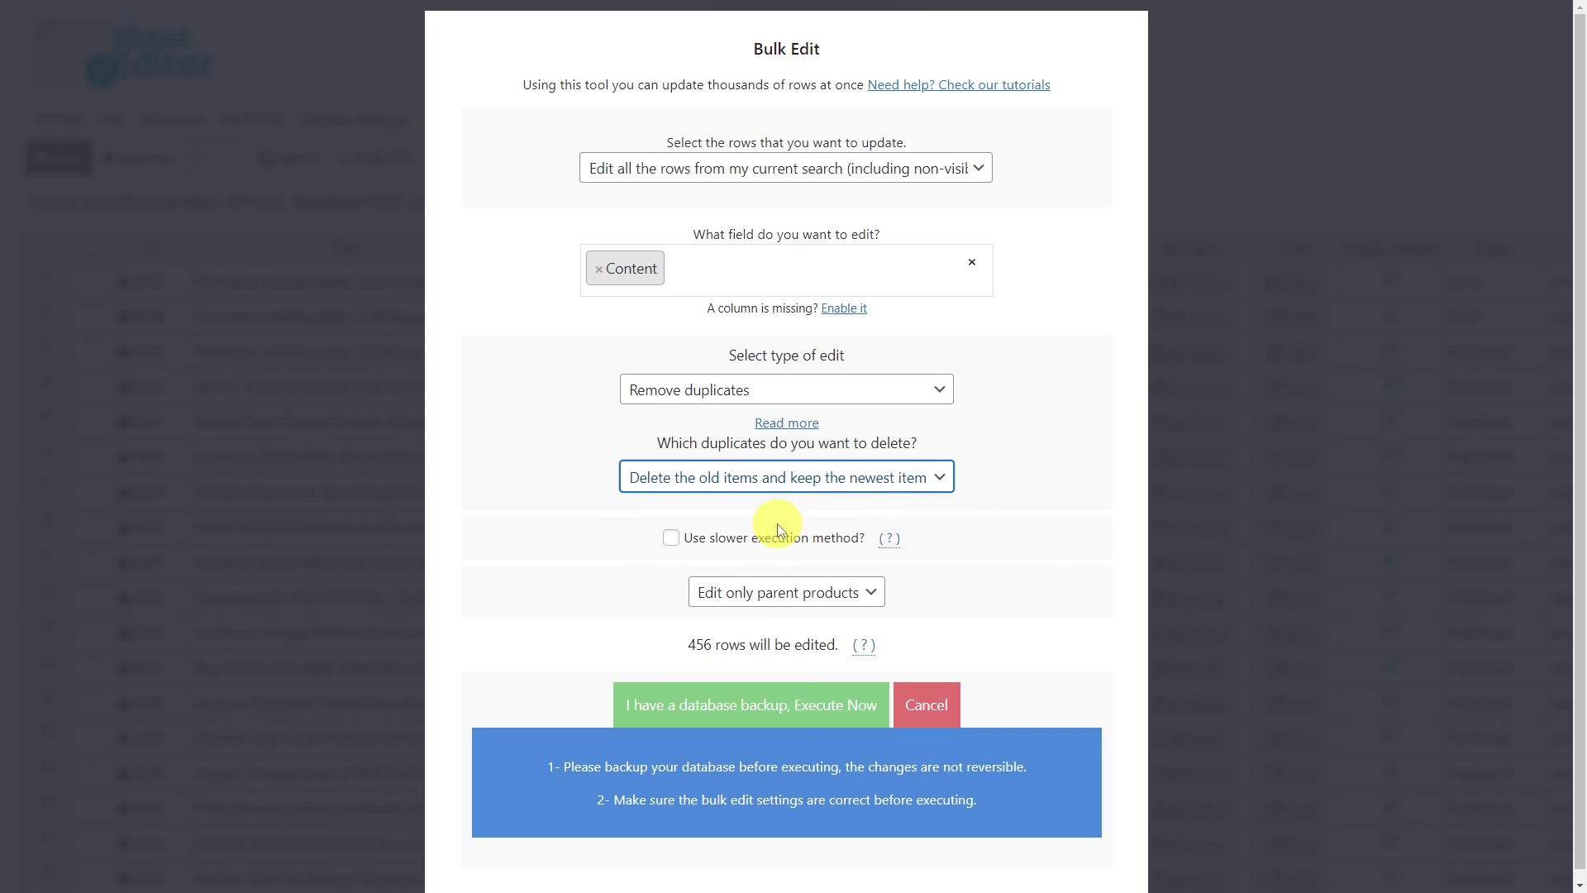
{"action": "left_click", "coordinate": [792, 713]}
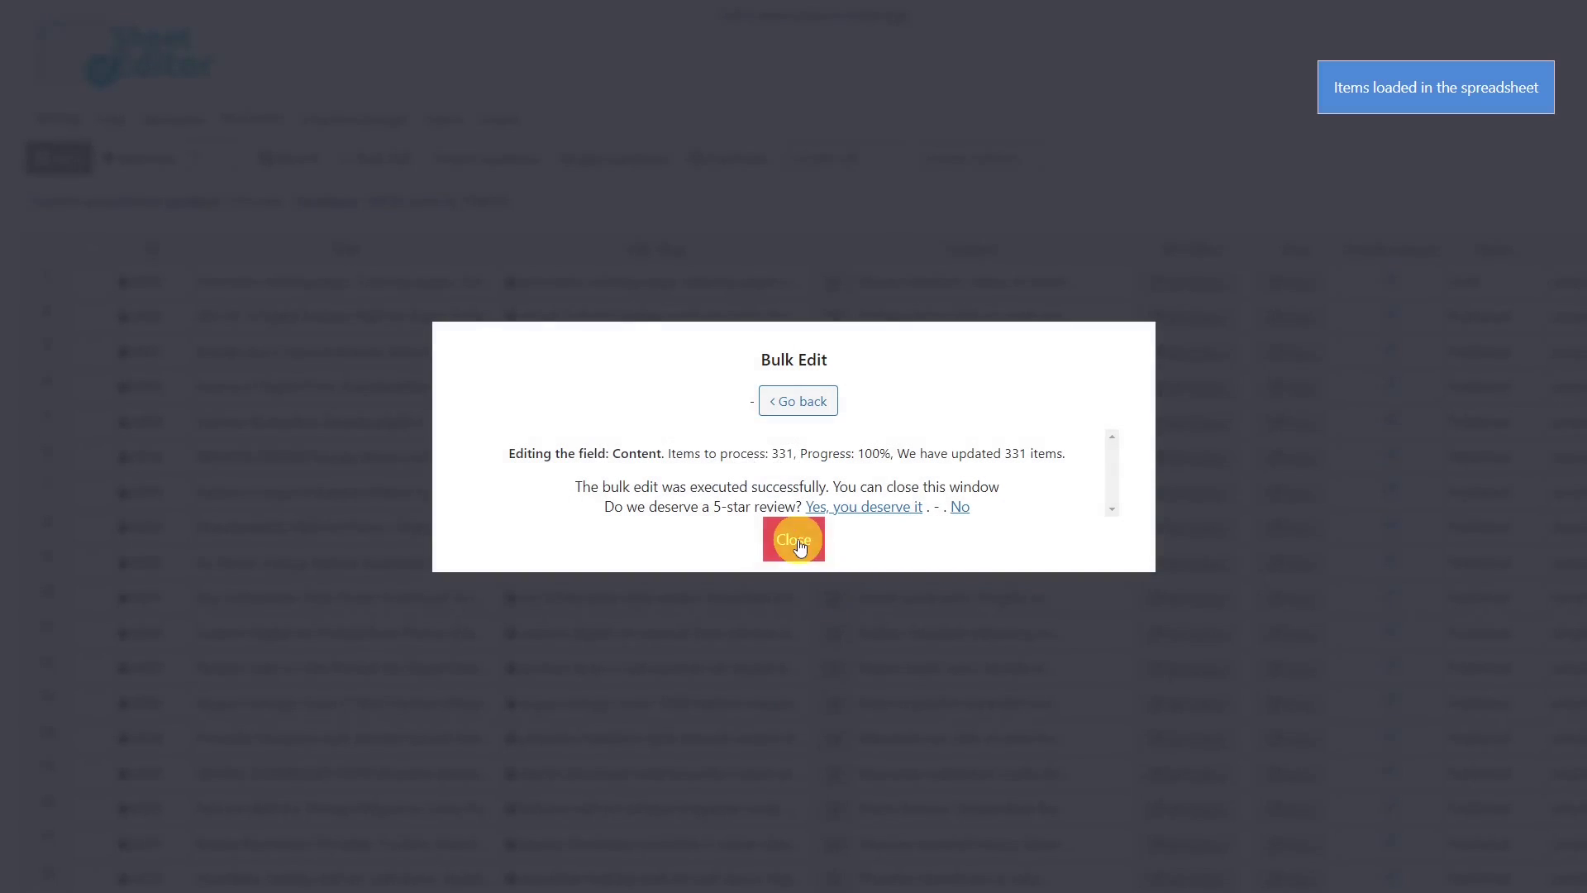
{"action": "left_click", "coordinate": [794, 539]}
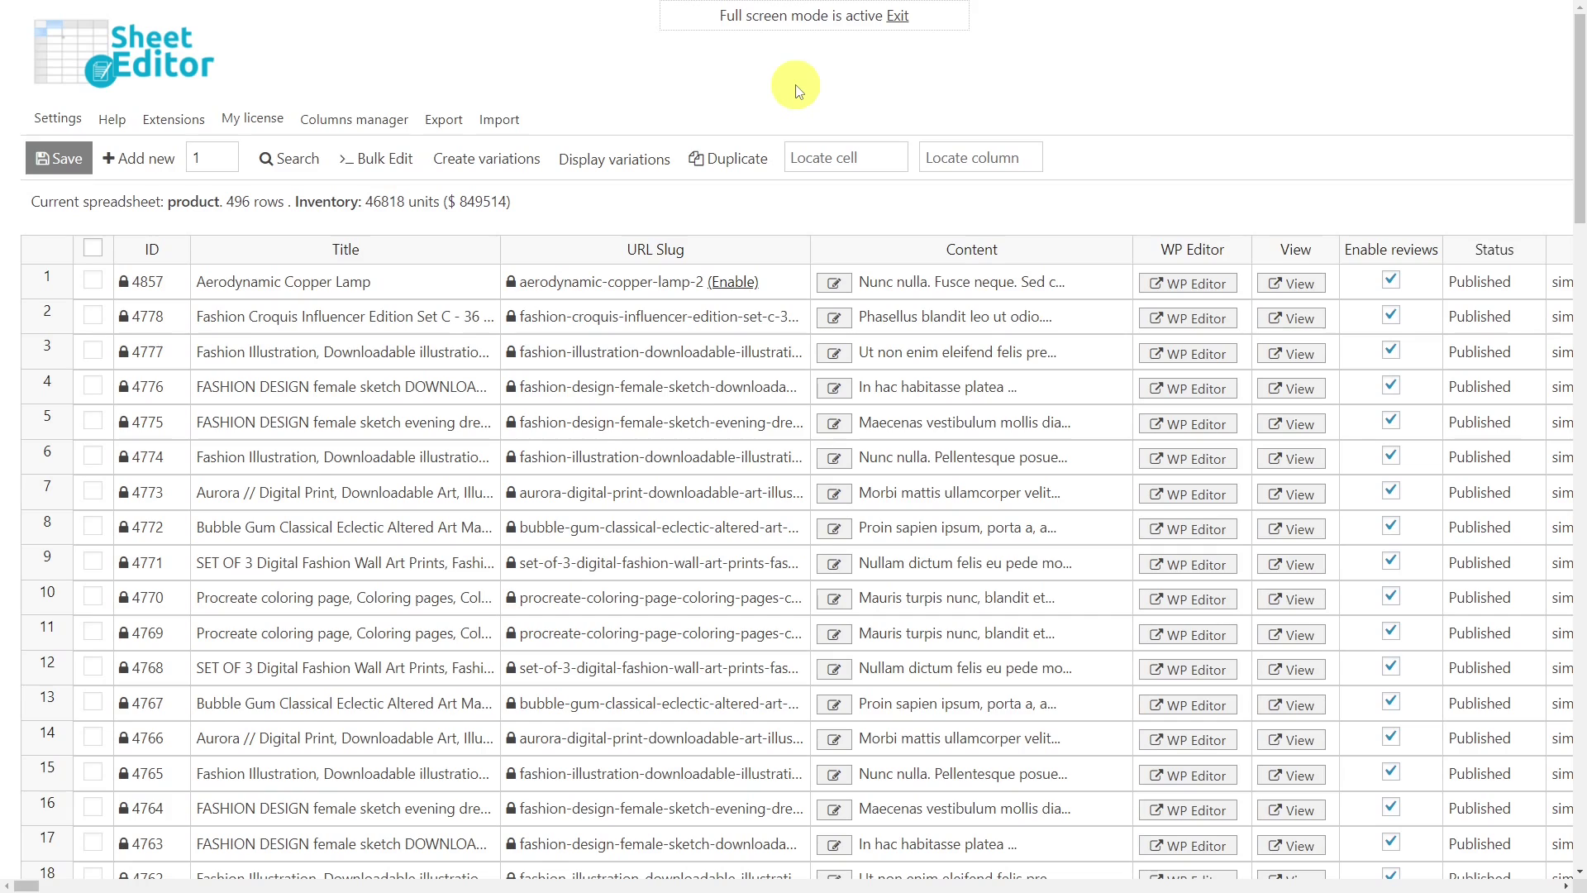
- Limit the bulk edit to rows found by searching the keyword 'fashion' (52 products)
{"action": "left_click", "coordinate": [396, 161]}
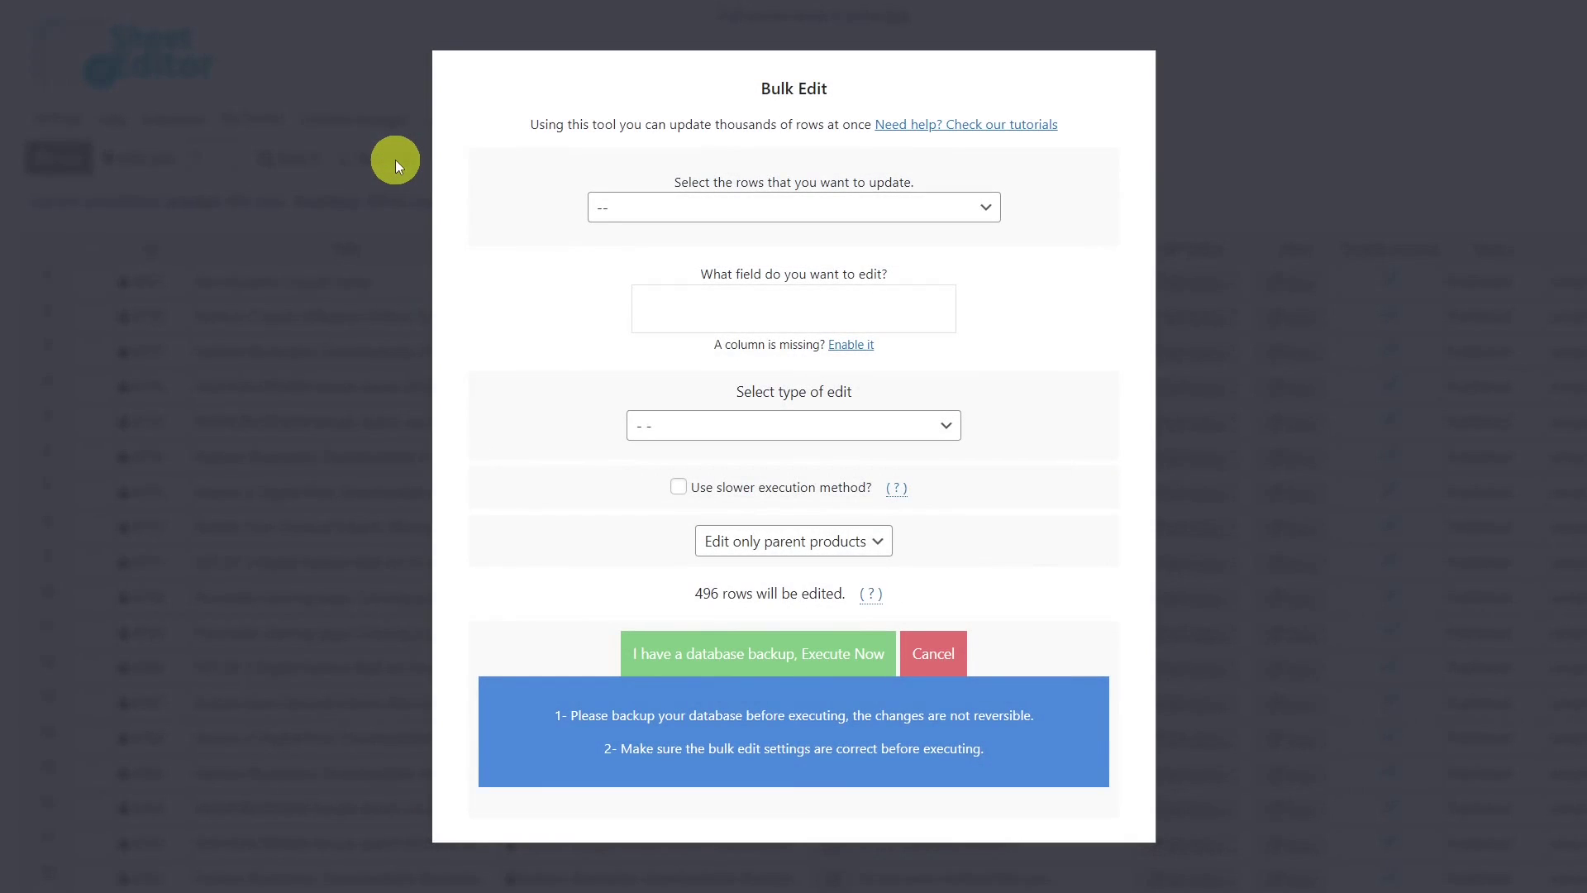
{"action": "left_click", "coordinate": [943, 213]}
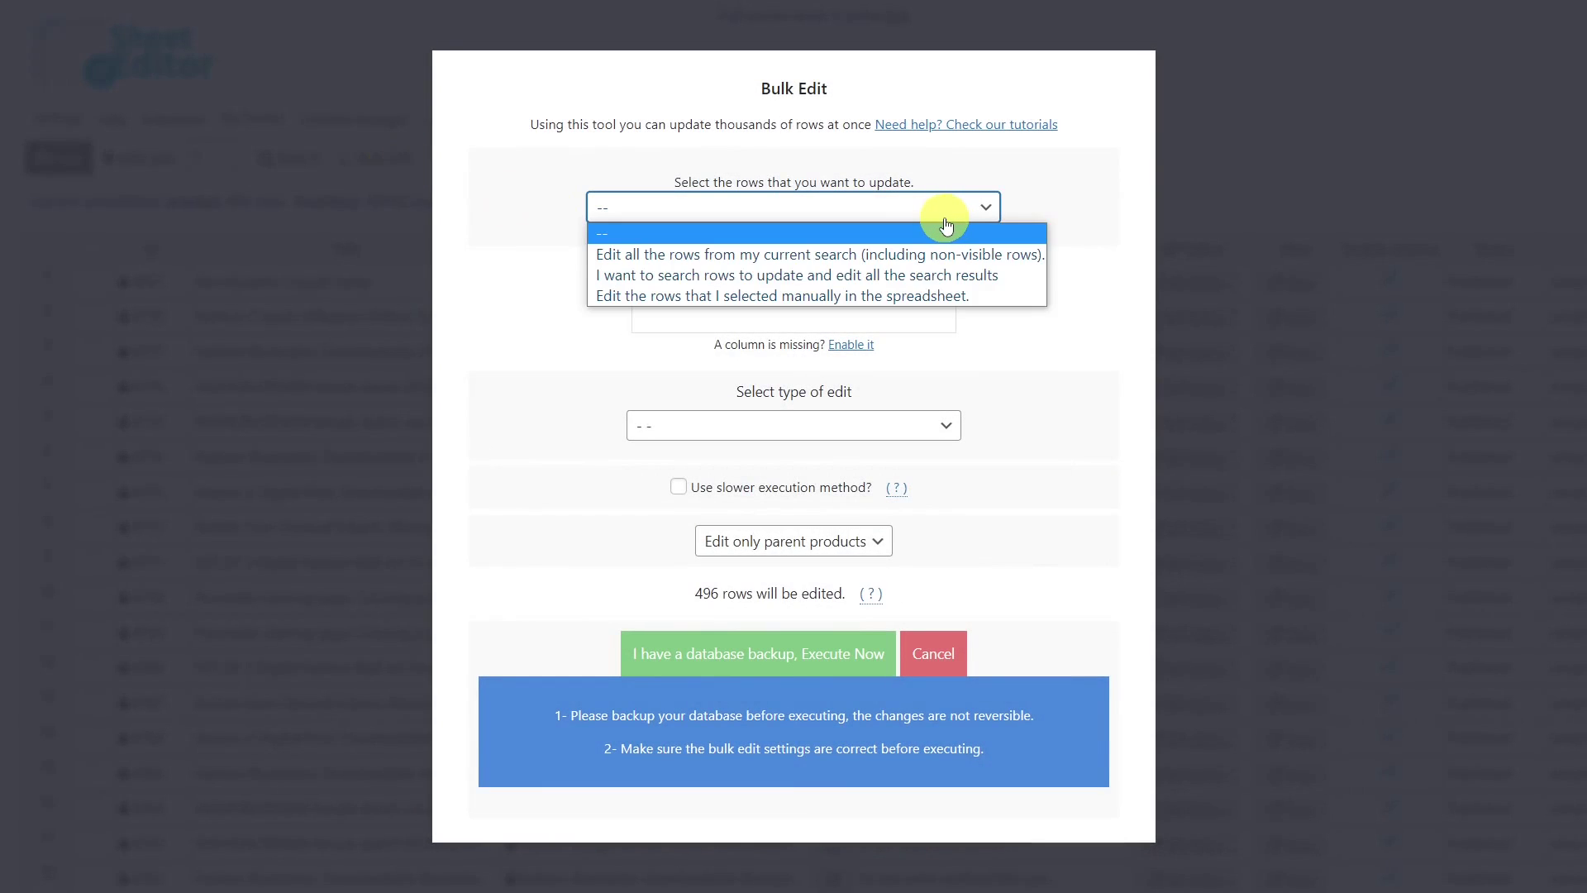
{"action": "left_click", "coordinate": [830, 277]}
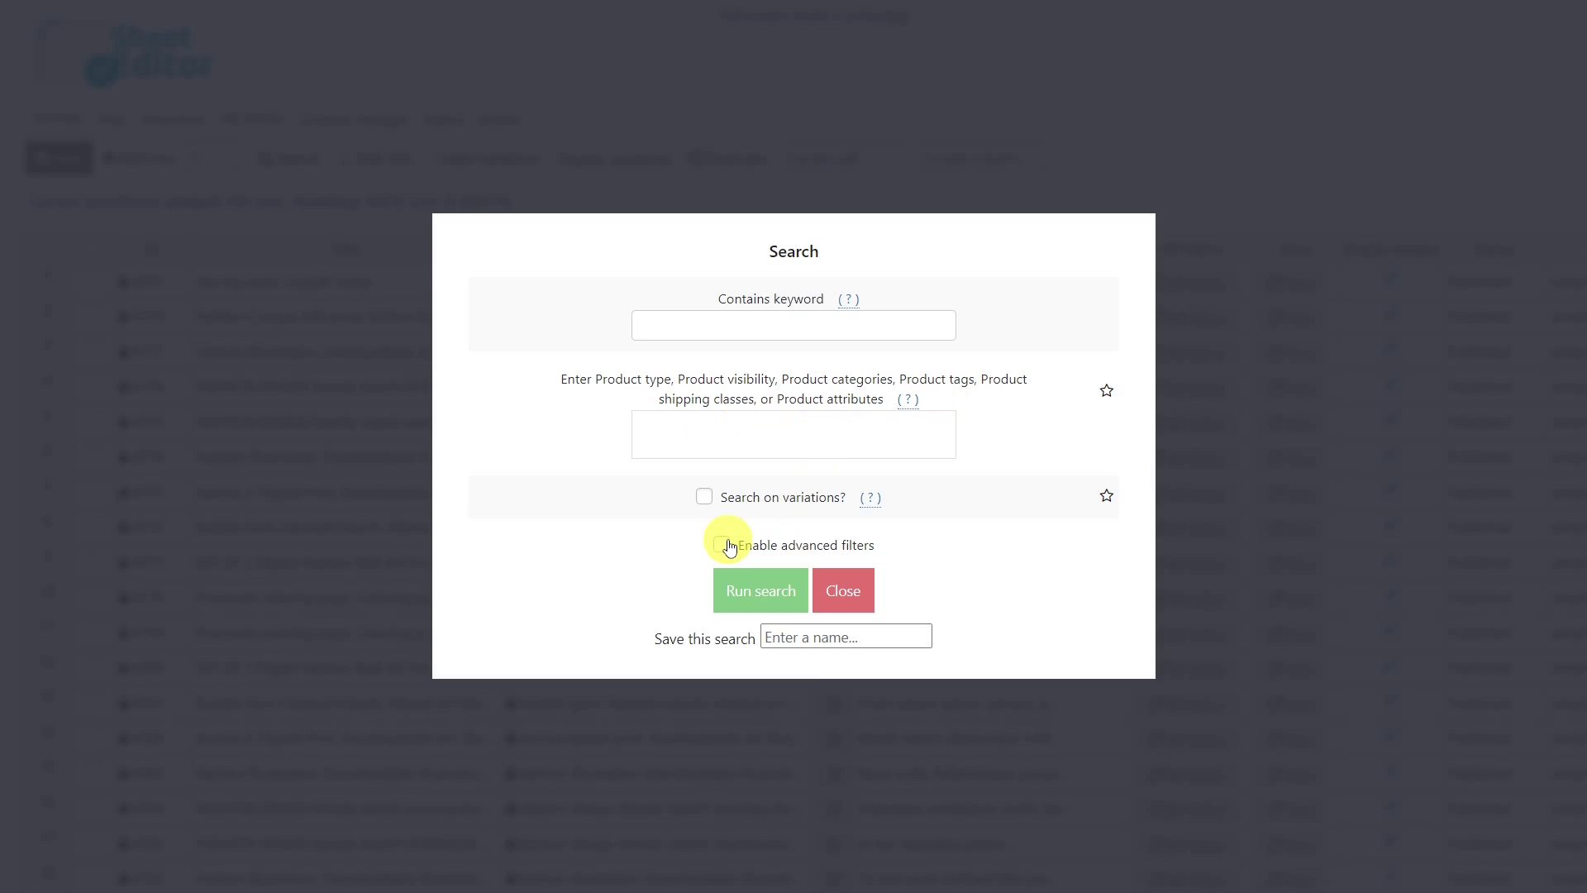
{"action": "left_click", "coordinate": [793, 325]}
{"action": "left_click", "coordinate": [741, 368]}
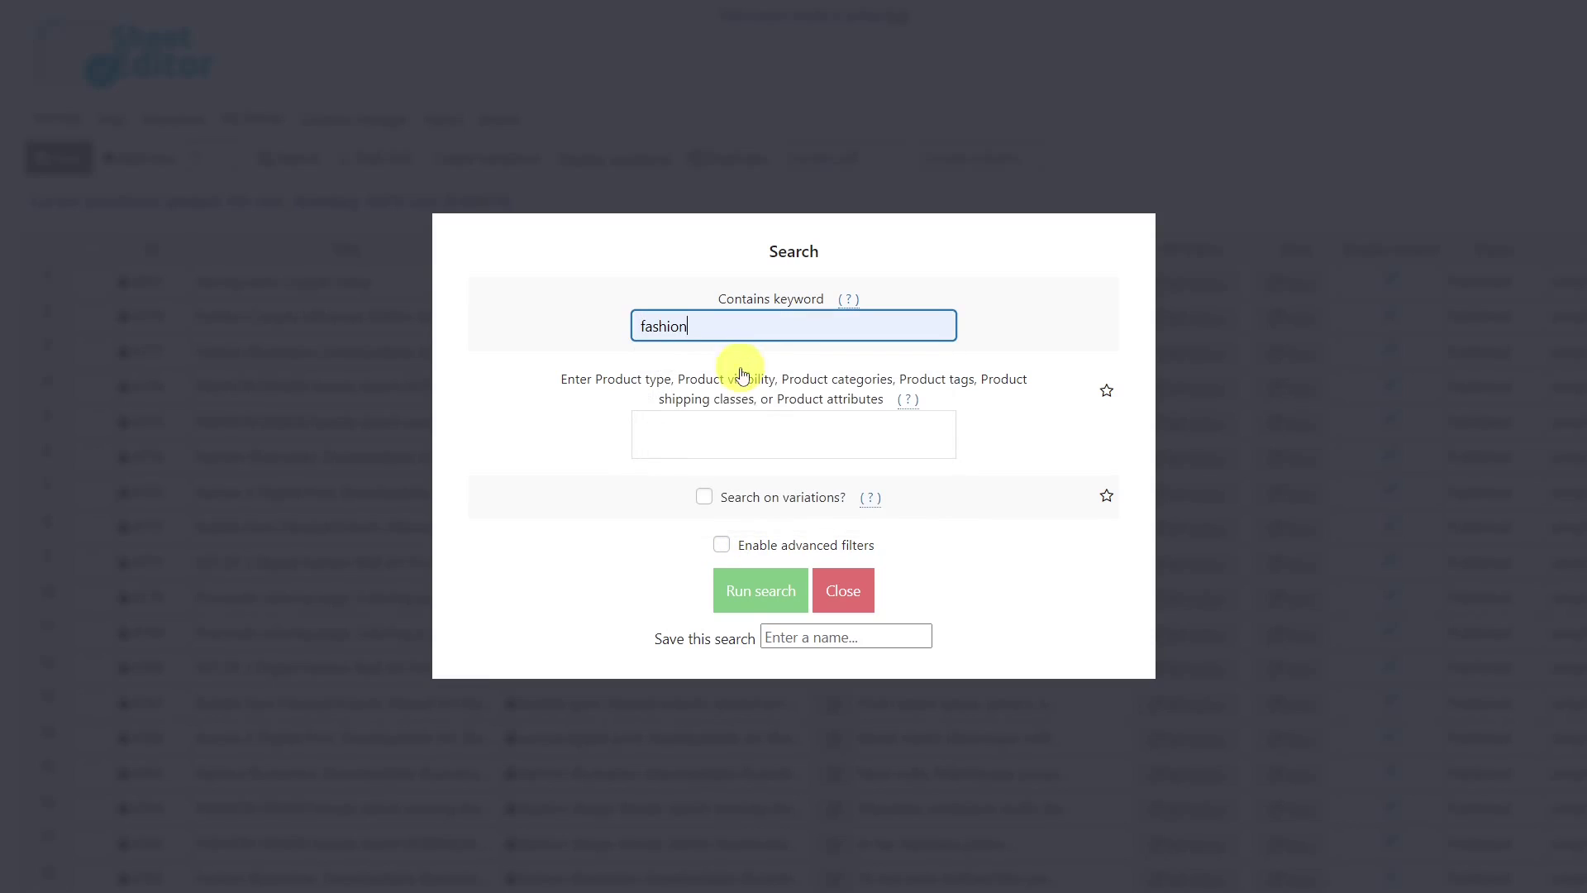
{"action": "left_click", "coordinate": [750, 592]}
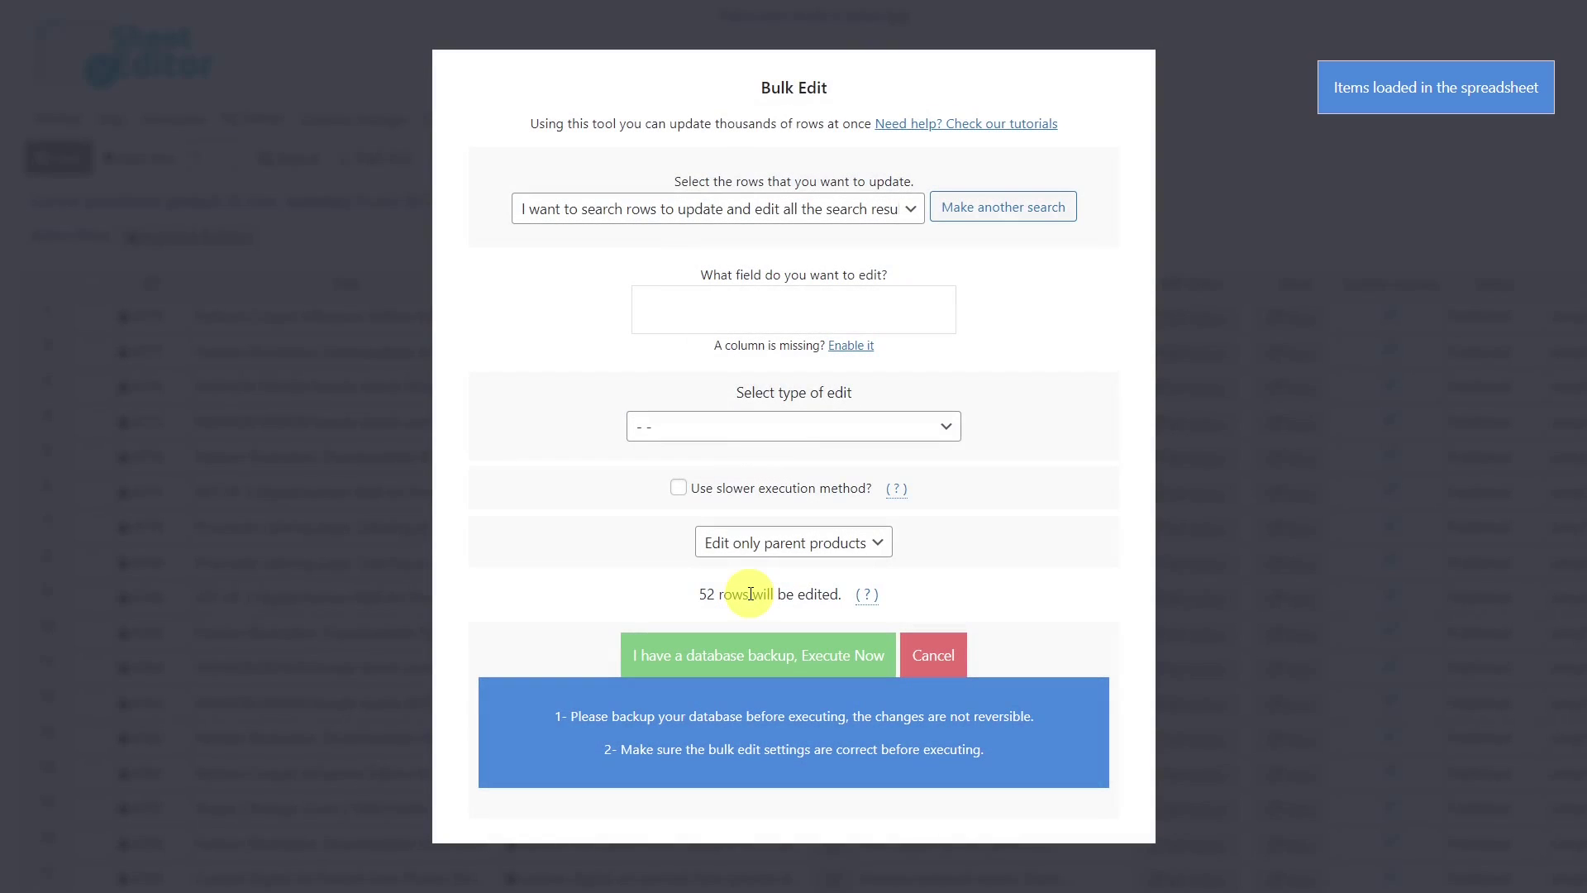
- Remove duplicate-Content fashion products, keeping the oldest item, then dismiss the success message
{"action": "left_click", "coordinate": [751, 309]}
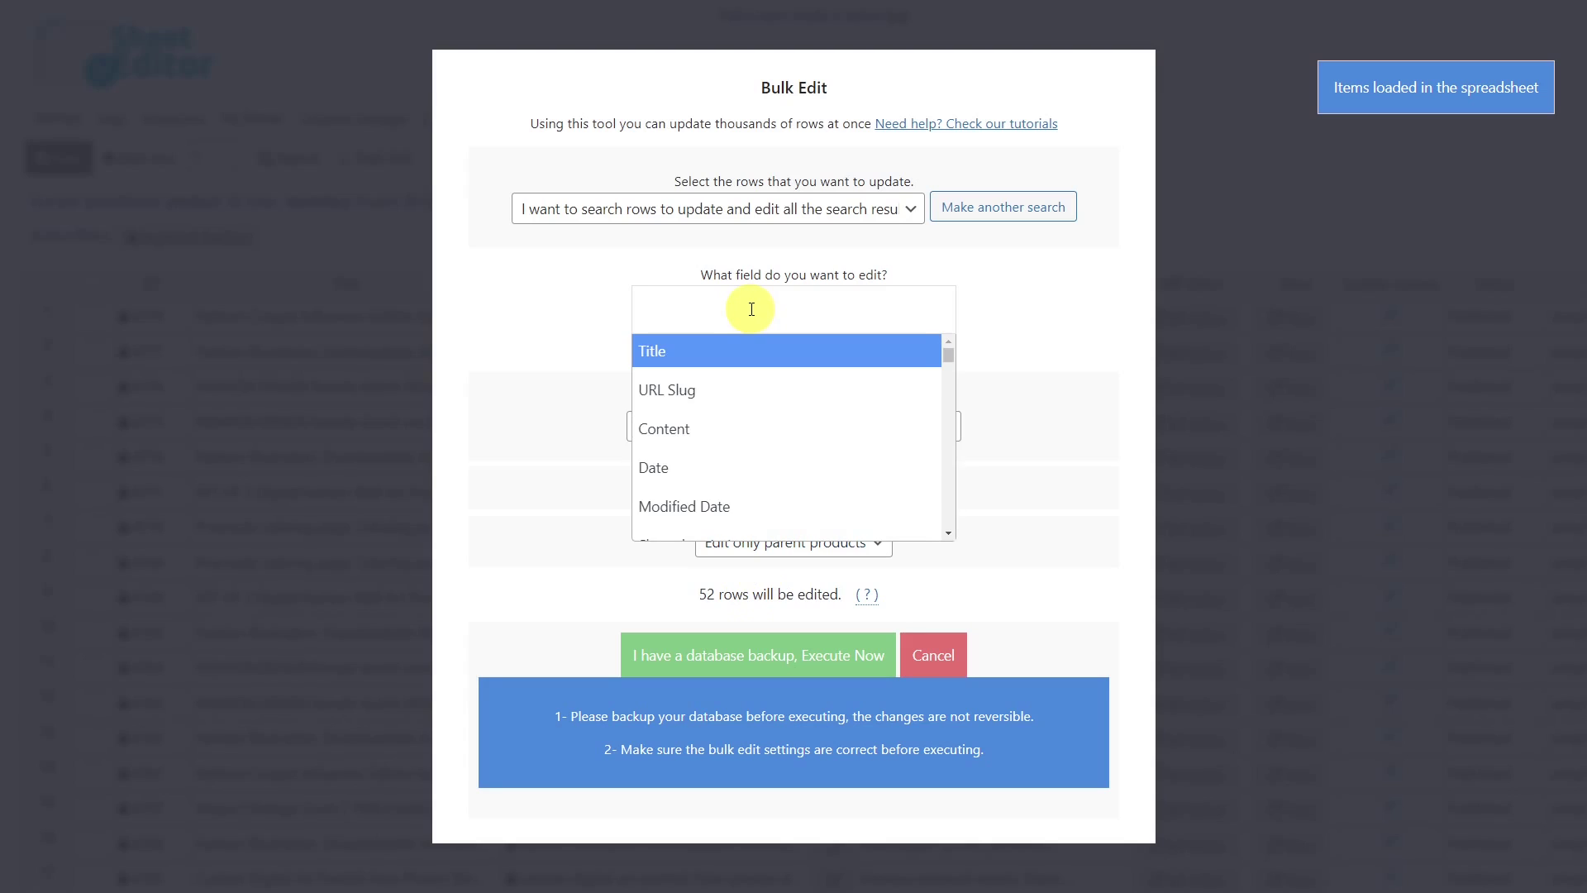
{"action": "type", "text": "co"}
{"action": "left_click", "coordinate": [825, 351]}
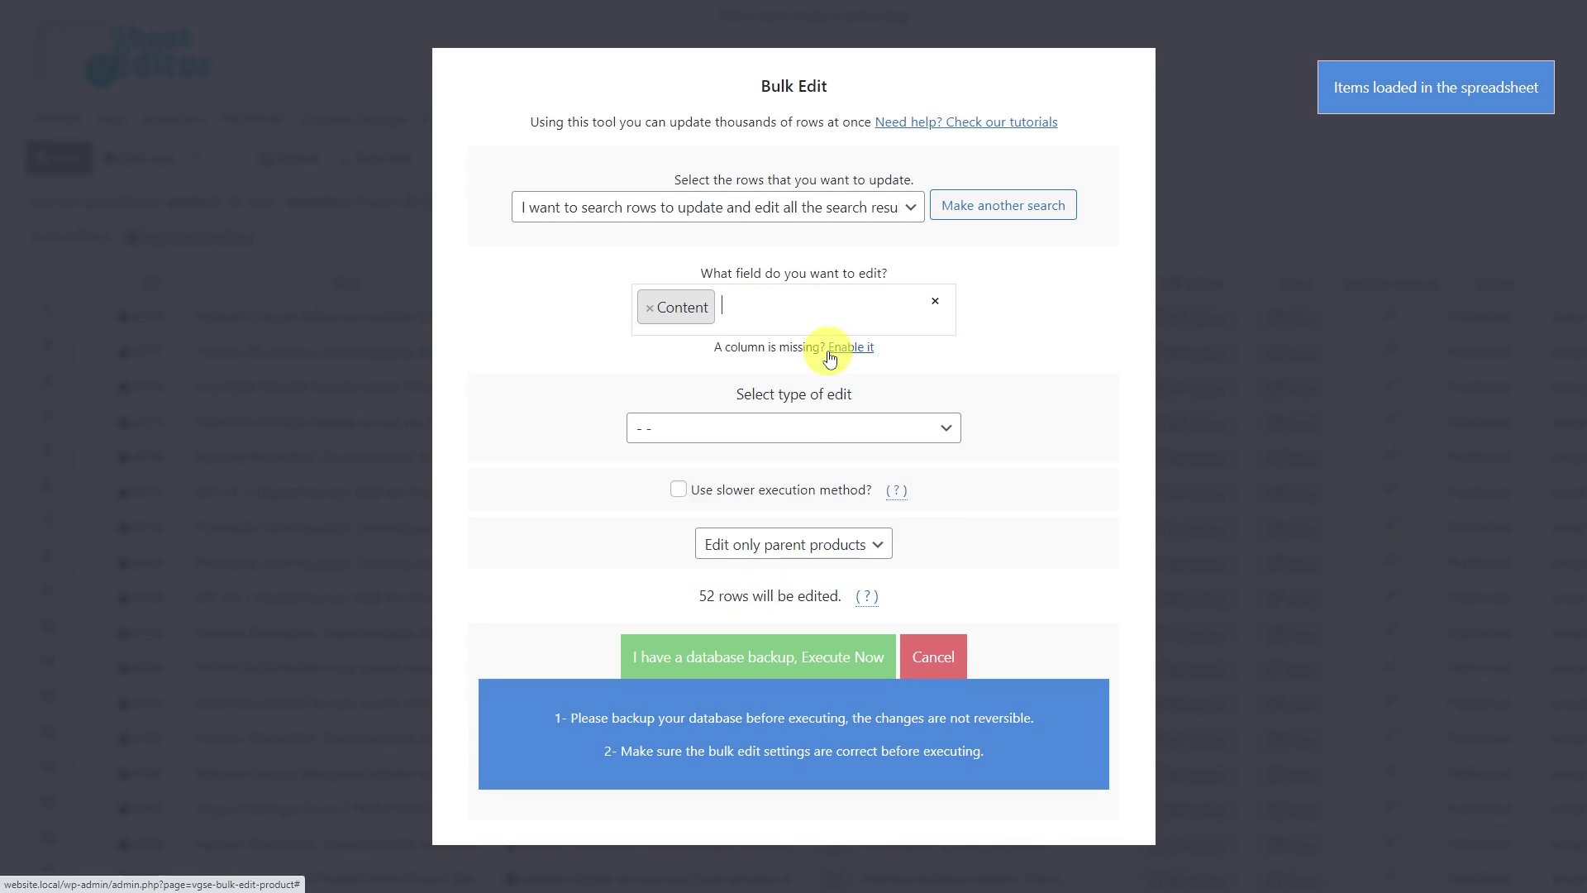
{"action": "left_click", "coordinate": [803, 431]}
{"action": "left_click", "coordinate": [775, 539]}
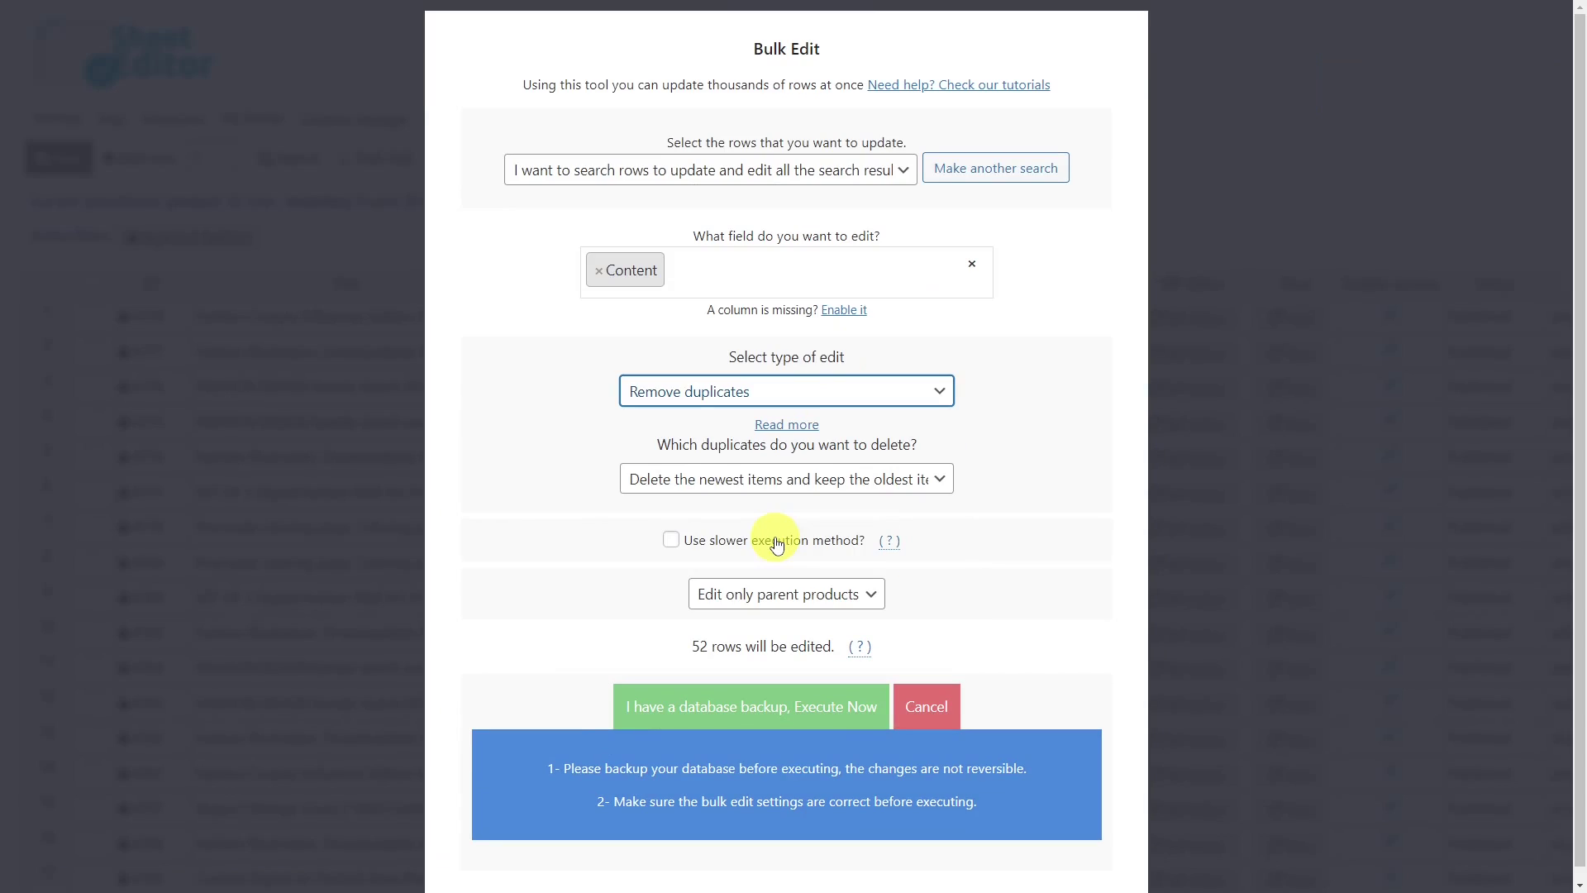
{"action": "left_click", "coordinate": [808, 481]}
{"action": "left_click", "coordinate": [816, 504]}
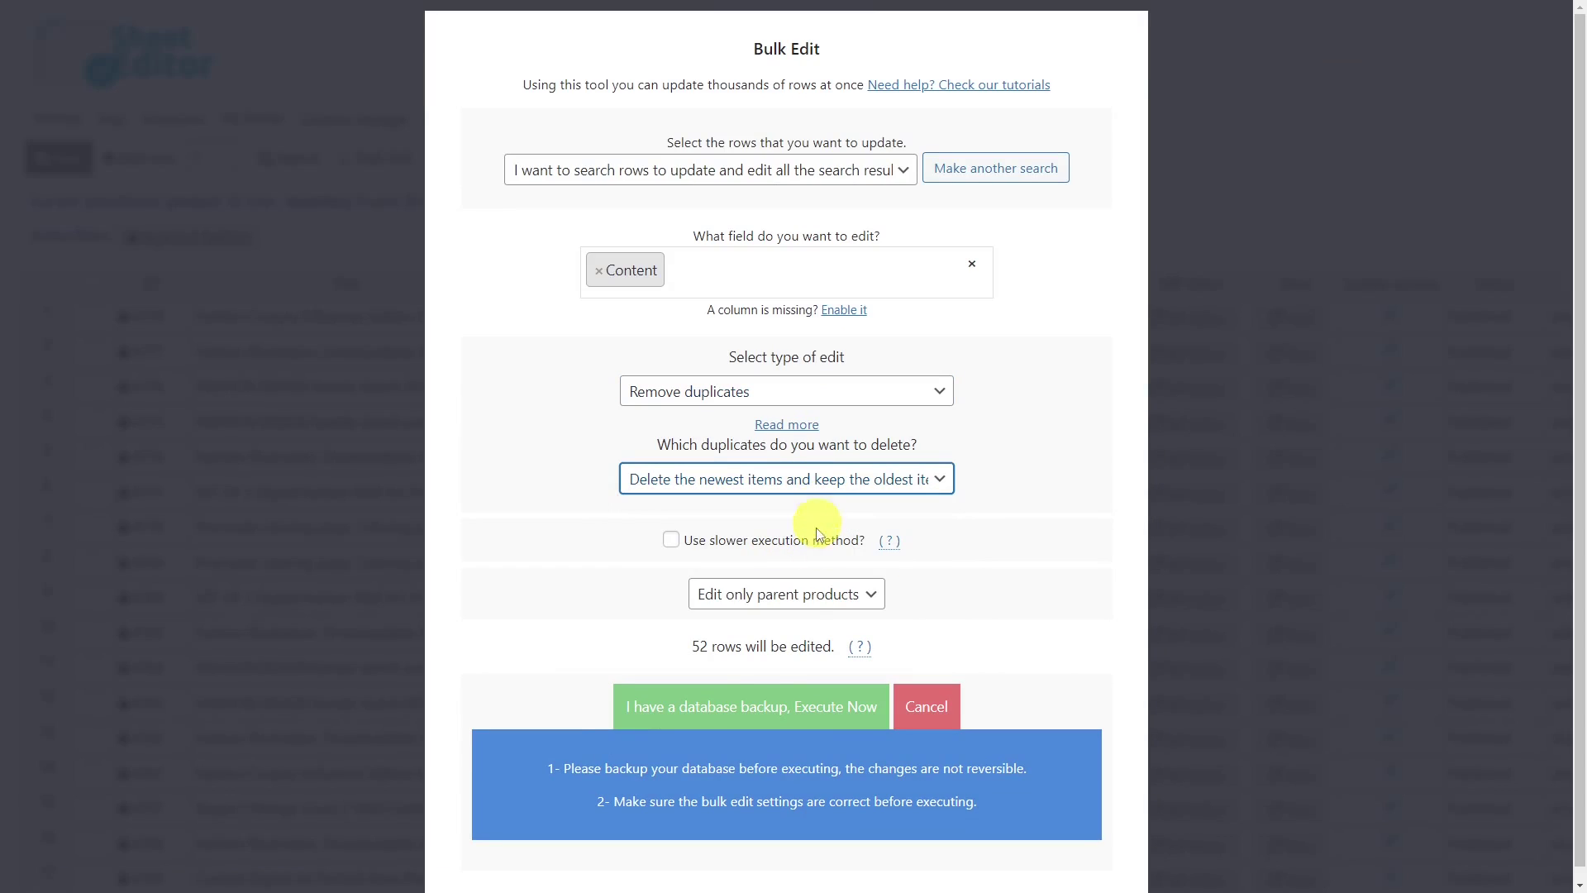
{"action": "left_click", "coordinate": [762, 700]}
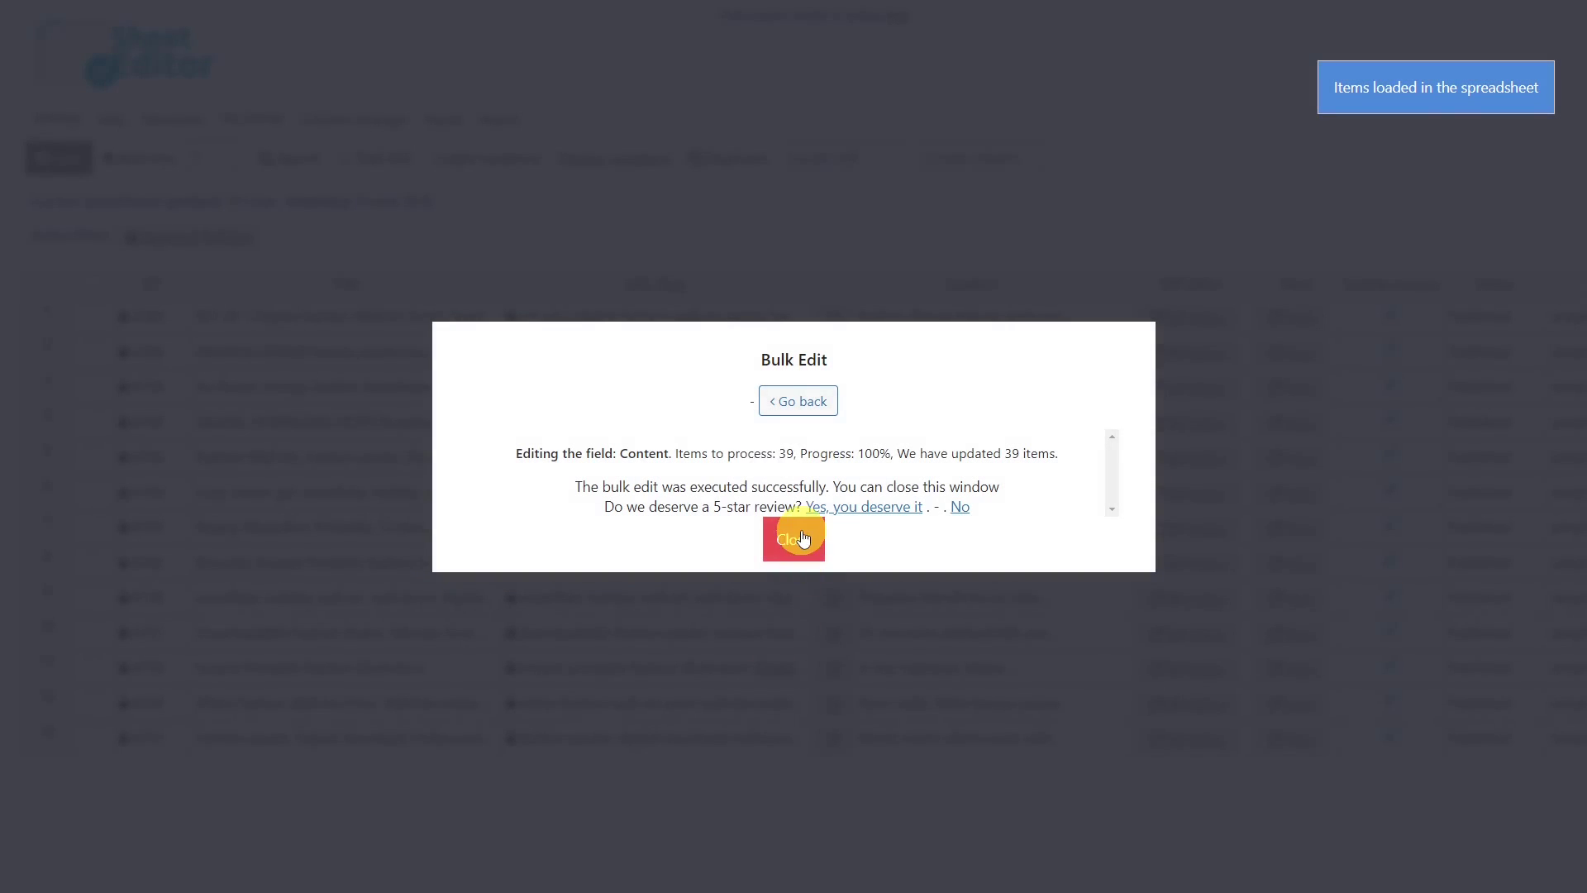
{"action": "left_click", "coordinate": [794, 539]}
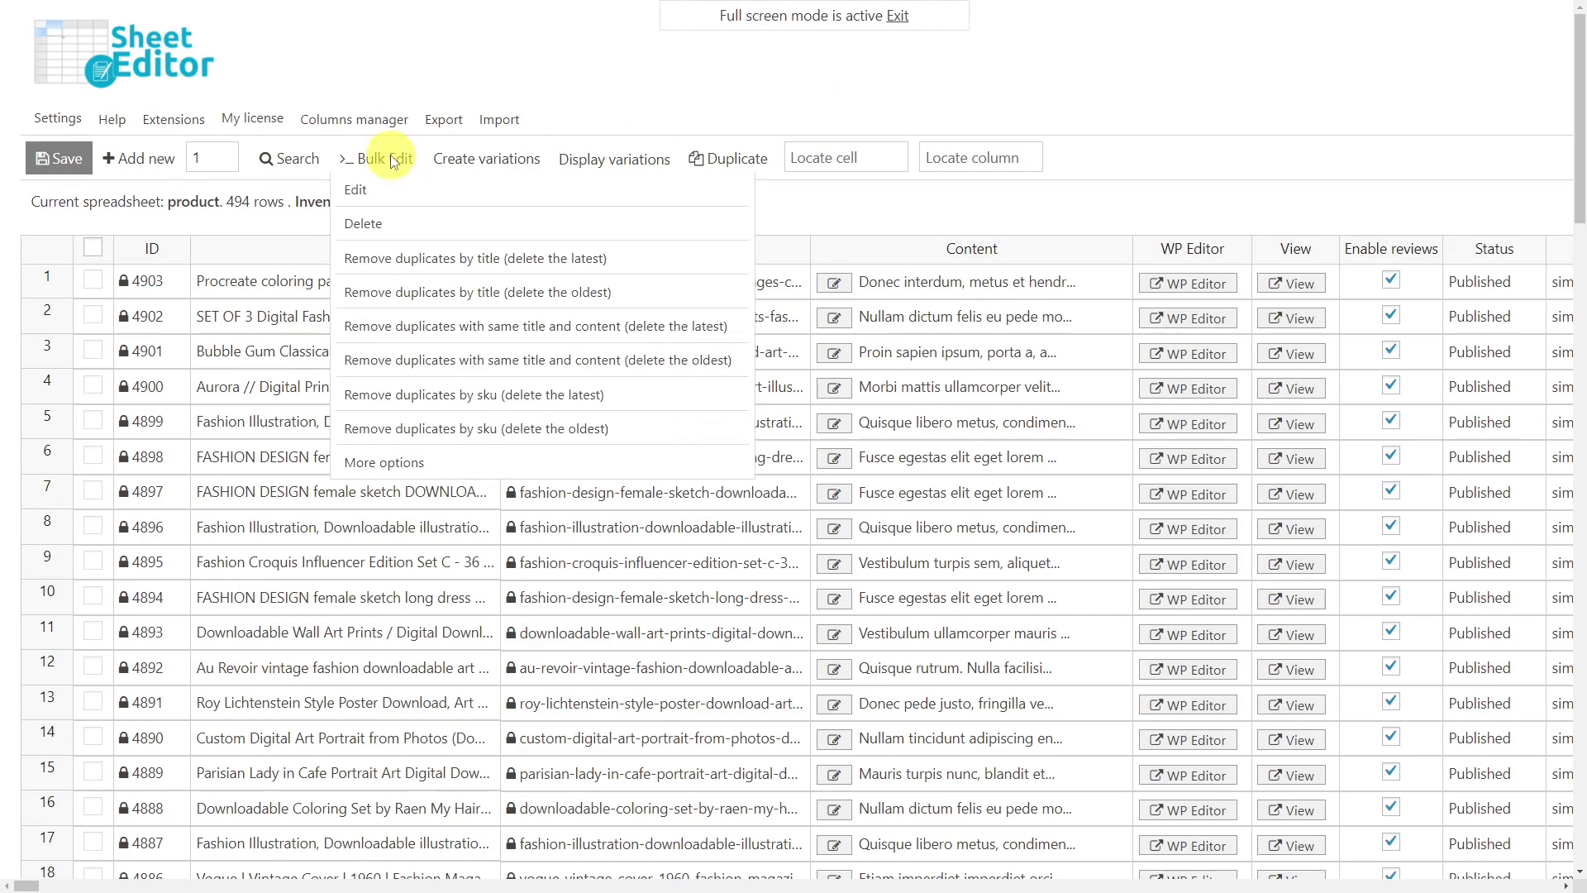
- Restrict the bulk edit to a search with the advanced filter Downloadable = checked
{"action": "left_click", "coordinate": [393, 159]}
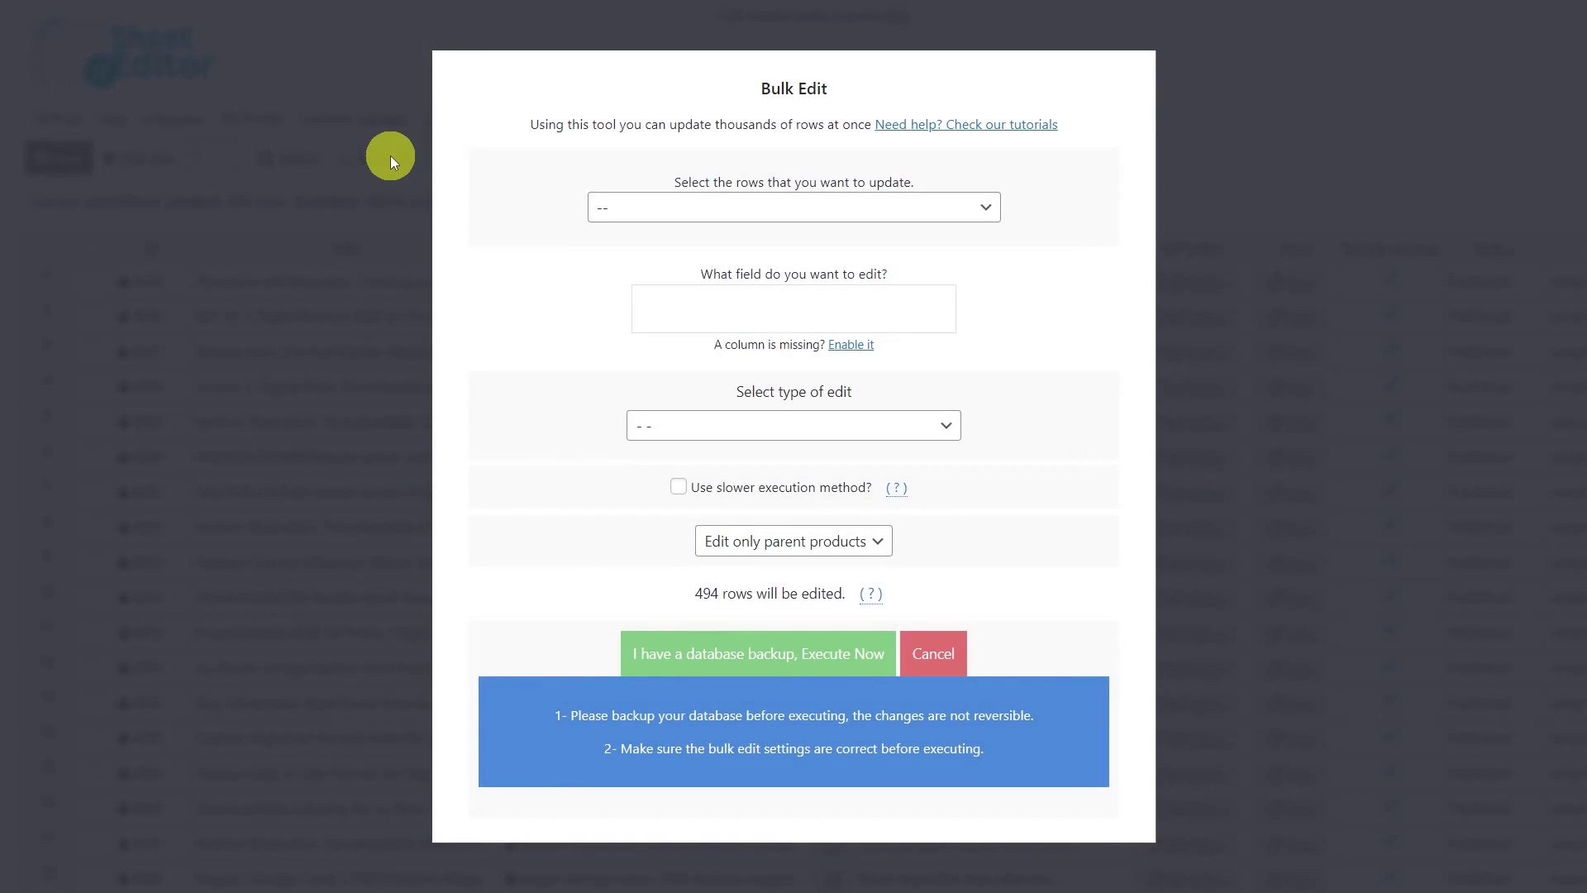
{"action": "left_click", "coordinate": [926, 207]}
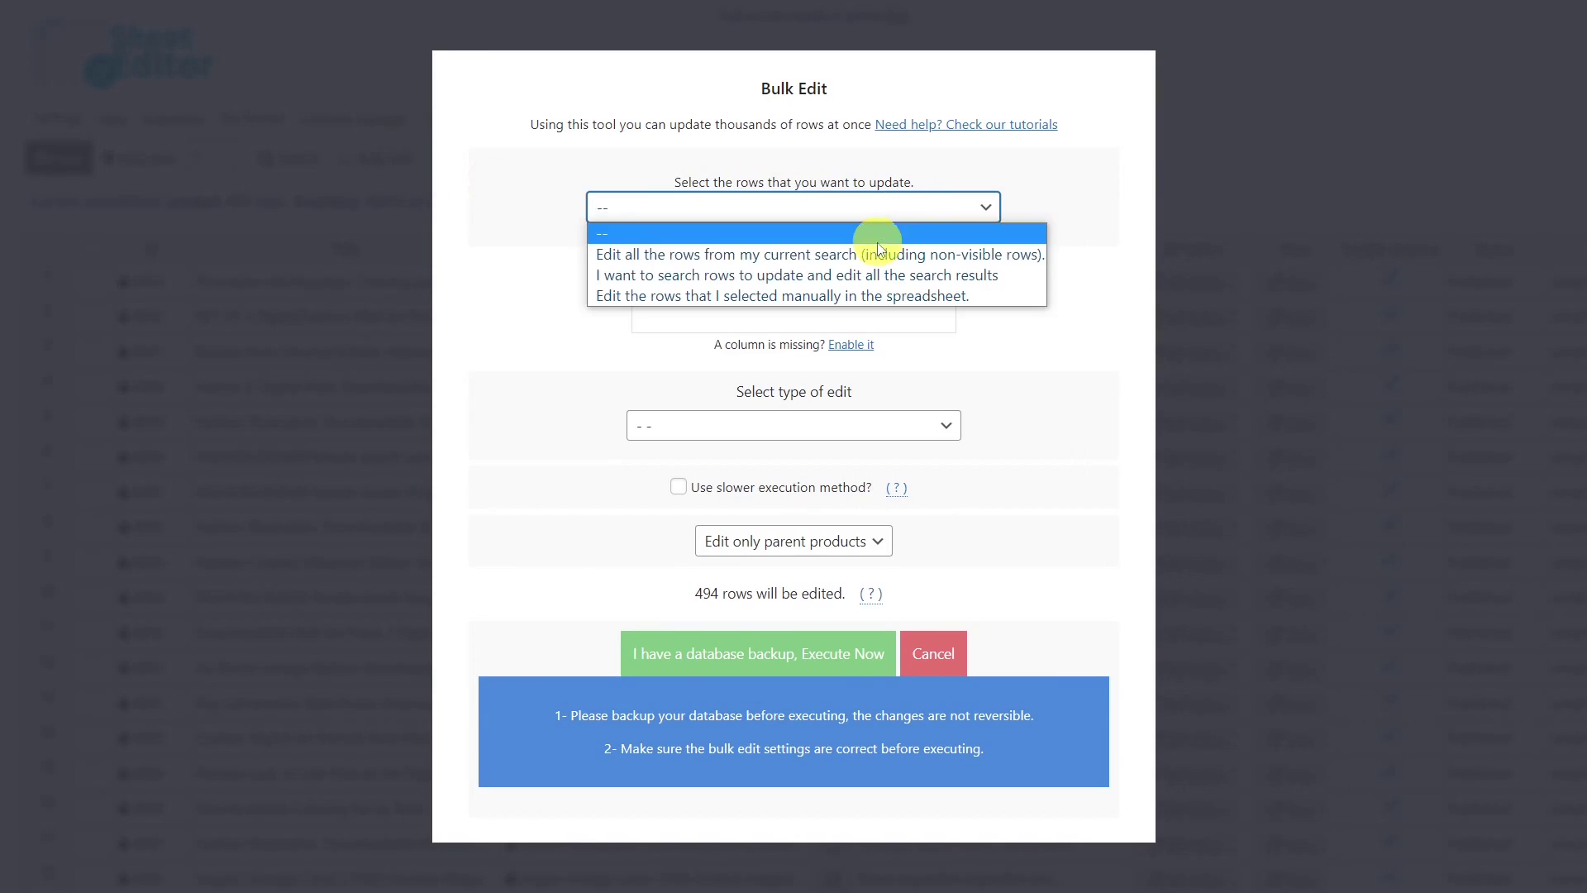
{"action": "left_click", "coordinate": [834, 277]}
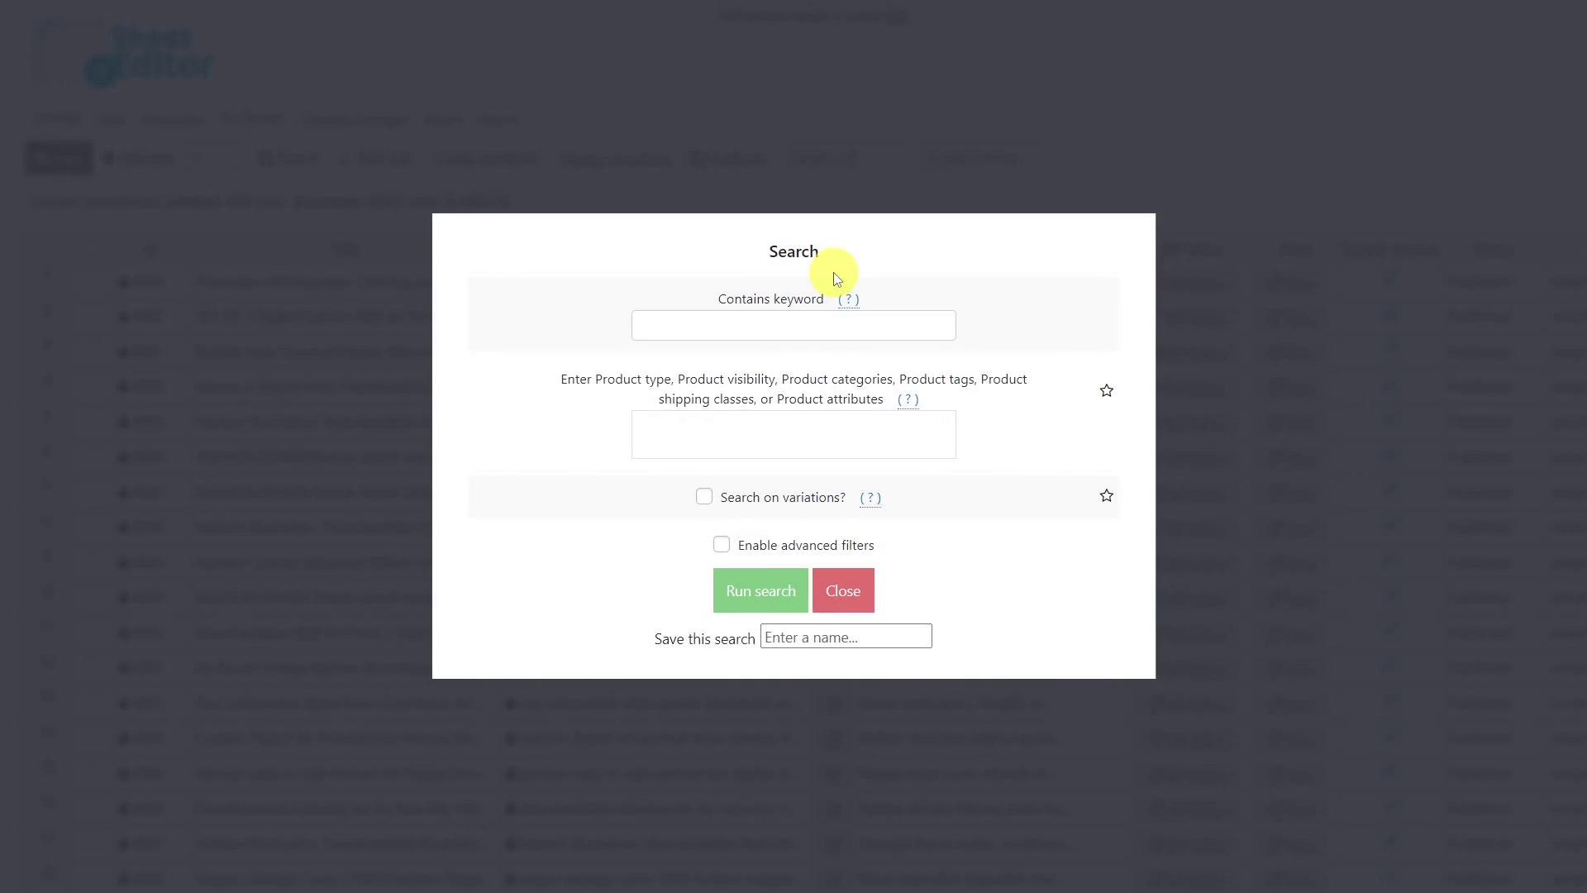
{"action": "left_click", "coordinate": [723, 547]}
{"action": "left_click", "coordinate": [579, 490]}
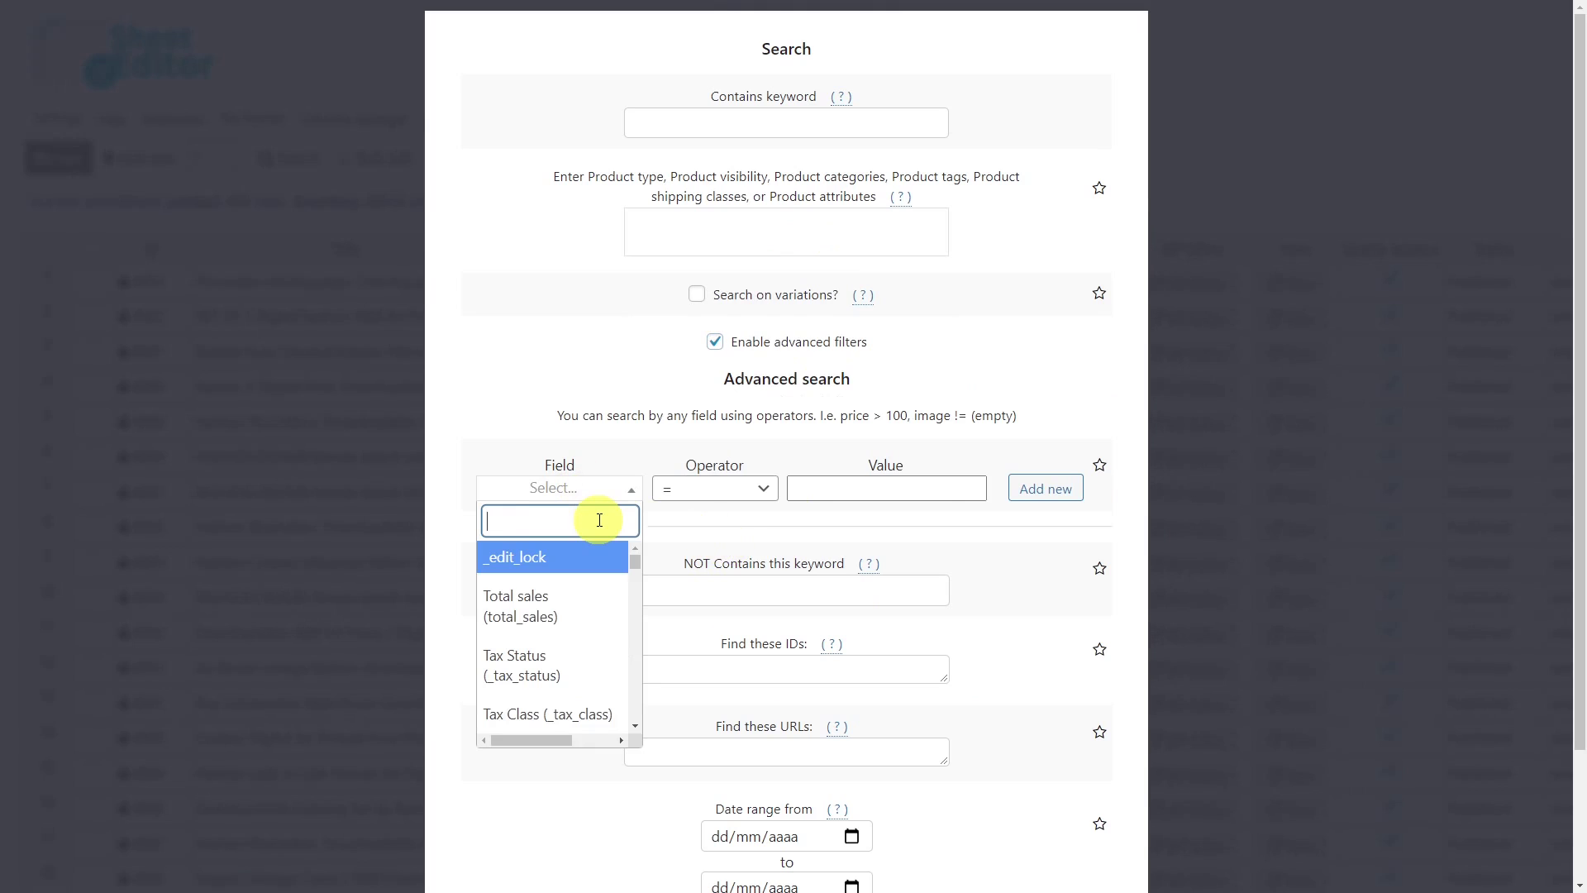
{"action": "type", "text": "down"}
{"action": "left_click", "coordinate": [581, 556]}
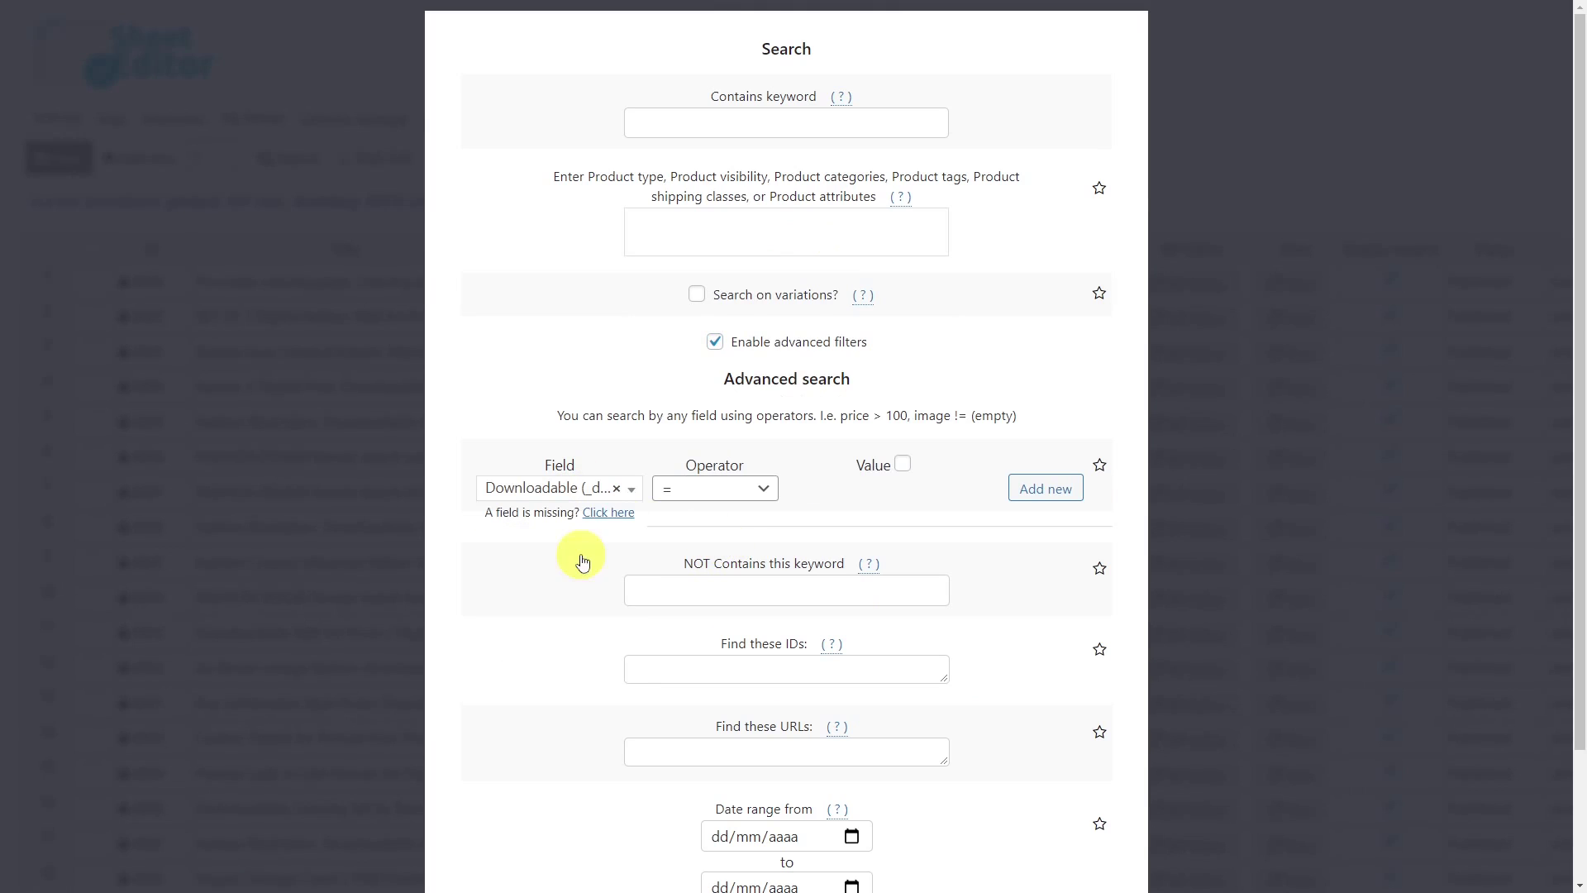
{"action": "left_click", "coordinate": [668, 489]}
{"action": "left_click", "coordinate": [902, 465]}
{"action": "scroll", "coordinate": [903, 469], "scroll_direction": "down", "scroll_amount": 2}
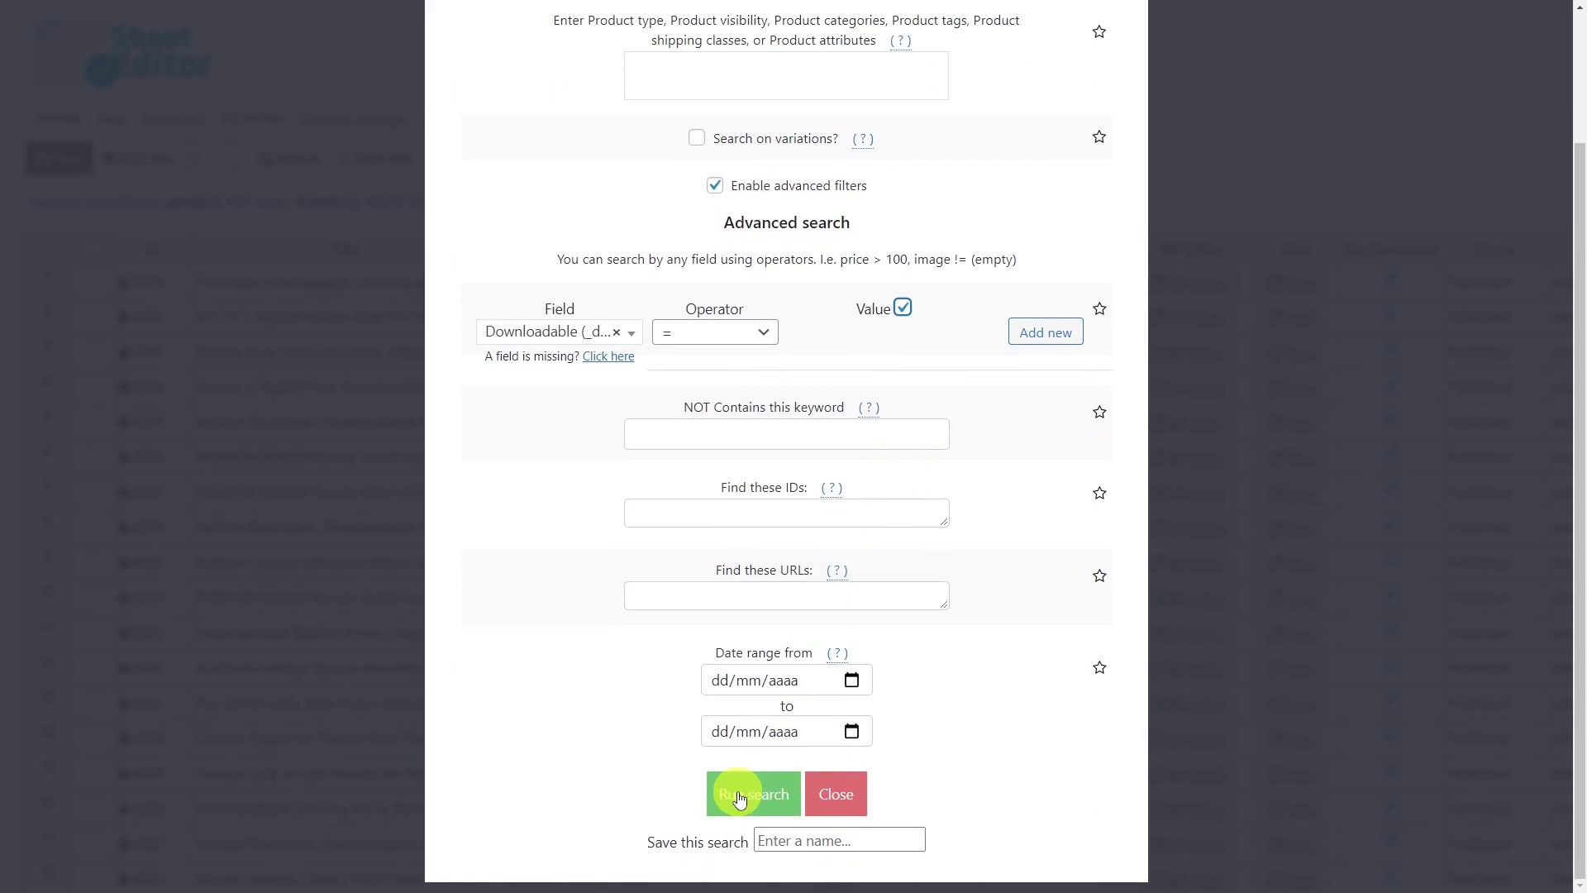
{"action": "left_click", "coordinate": [738, 796]}
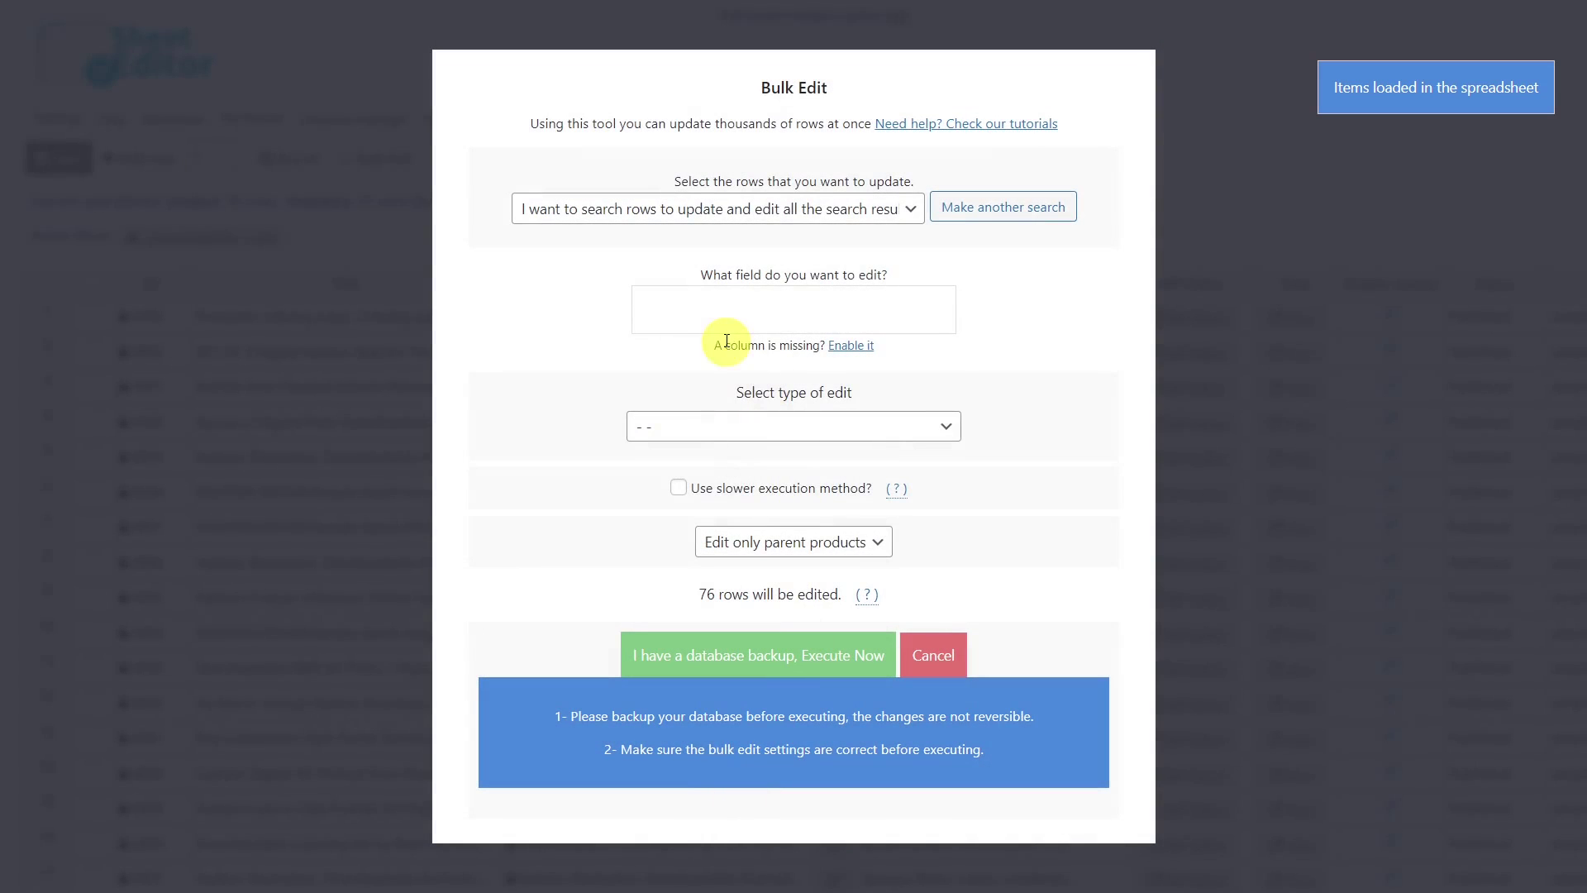
- Remove duplicate-Content downloadable products, keeping the newest of each, then close the results
{"action": "left_click", "coordinate": [712, 316]}
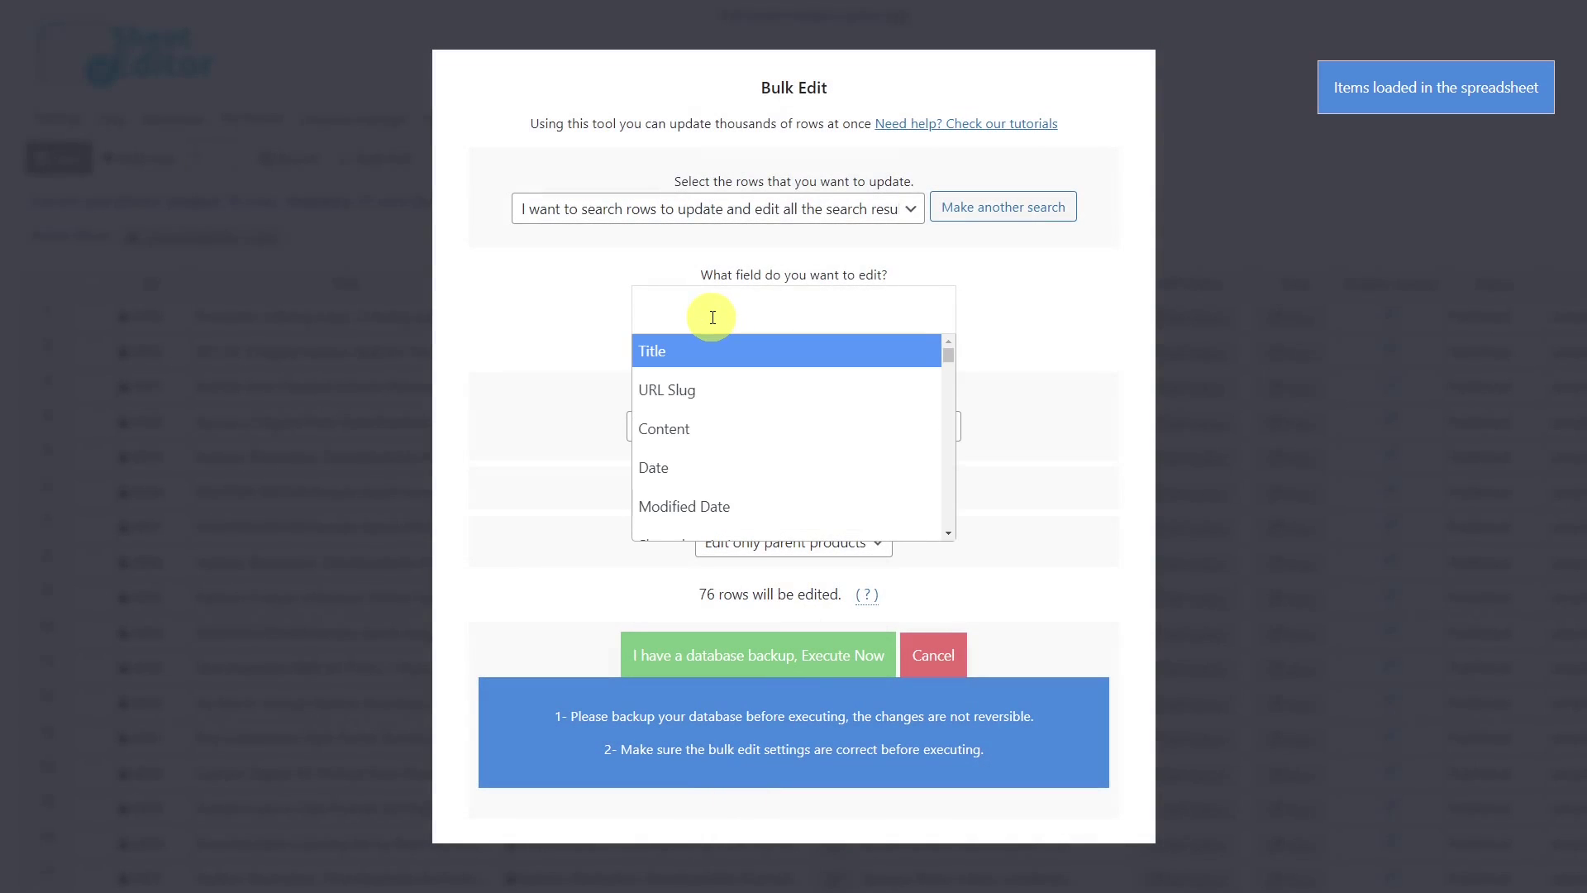
{"action": "type", "text": "cont"}
{"action": "left_click", "coordinate": [708, 348]}
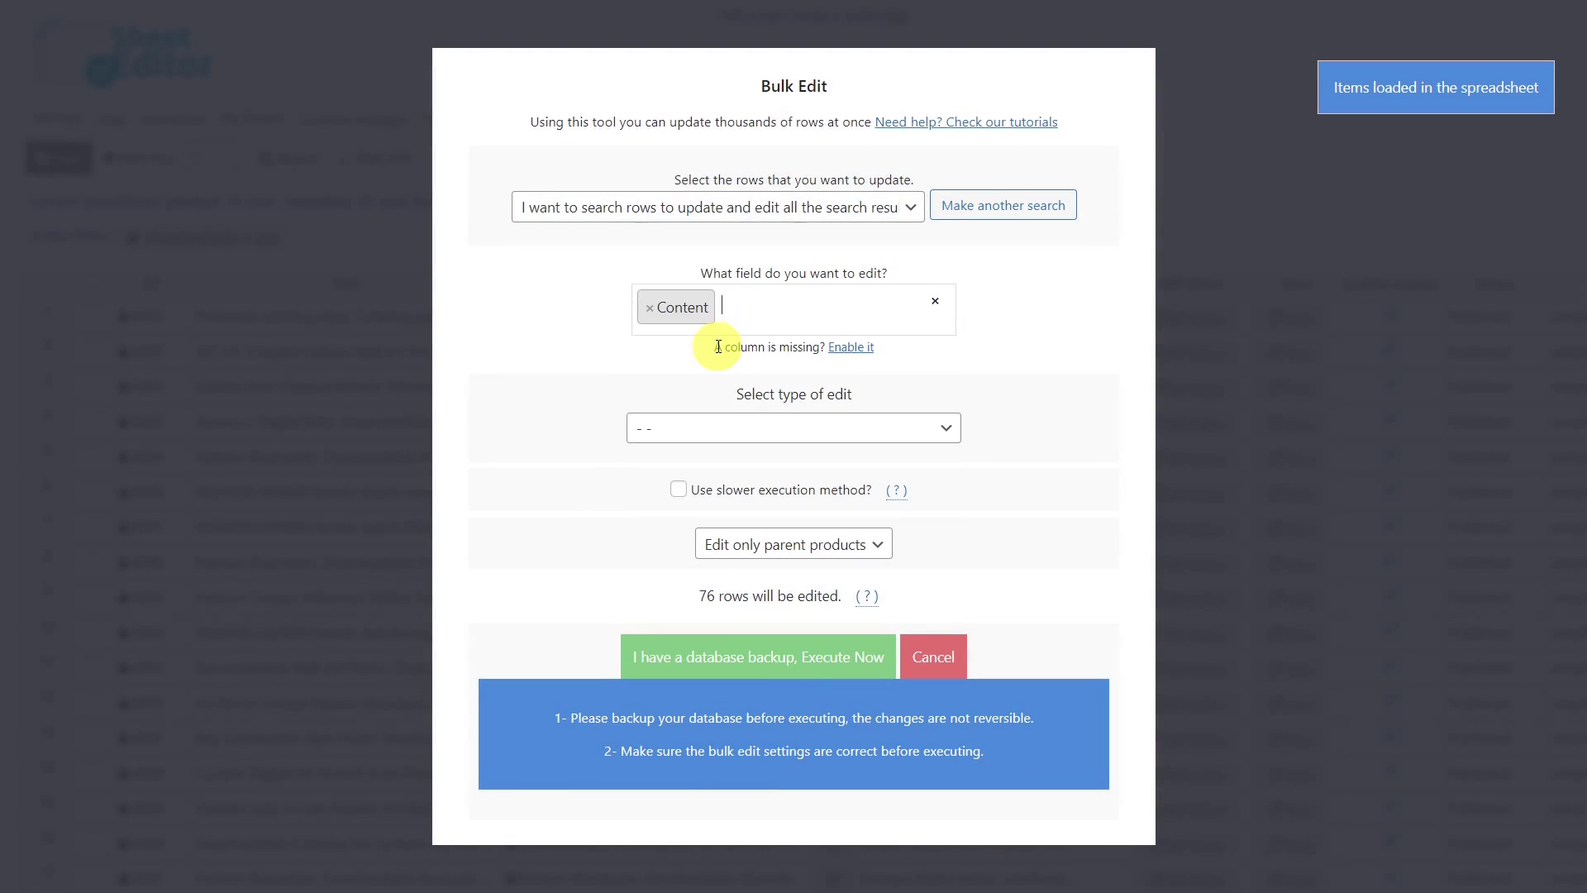
{"action": "left_click", "coordinate": [840, 447]}
{"action": "left_click", "coordinate": [743, 537]}
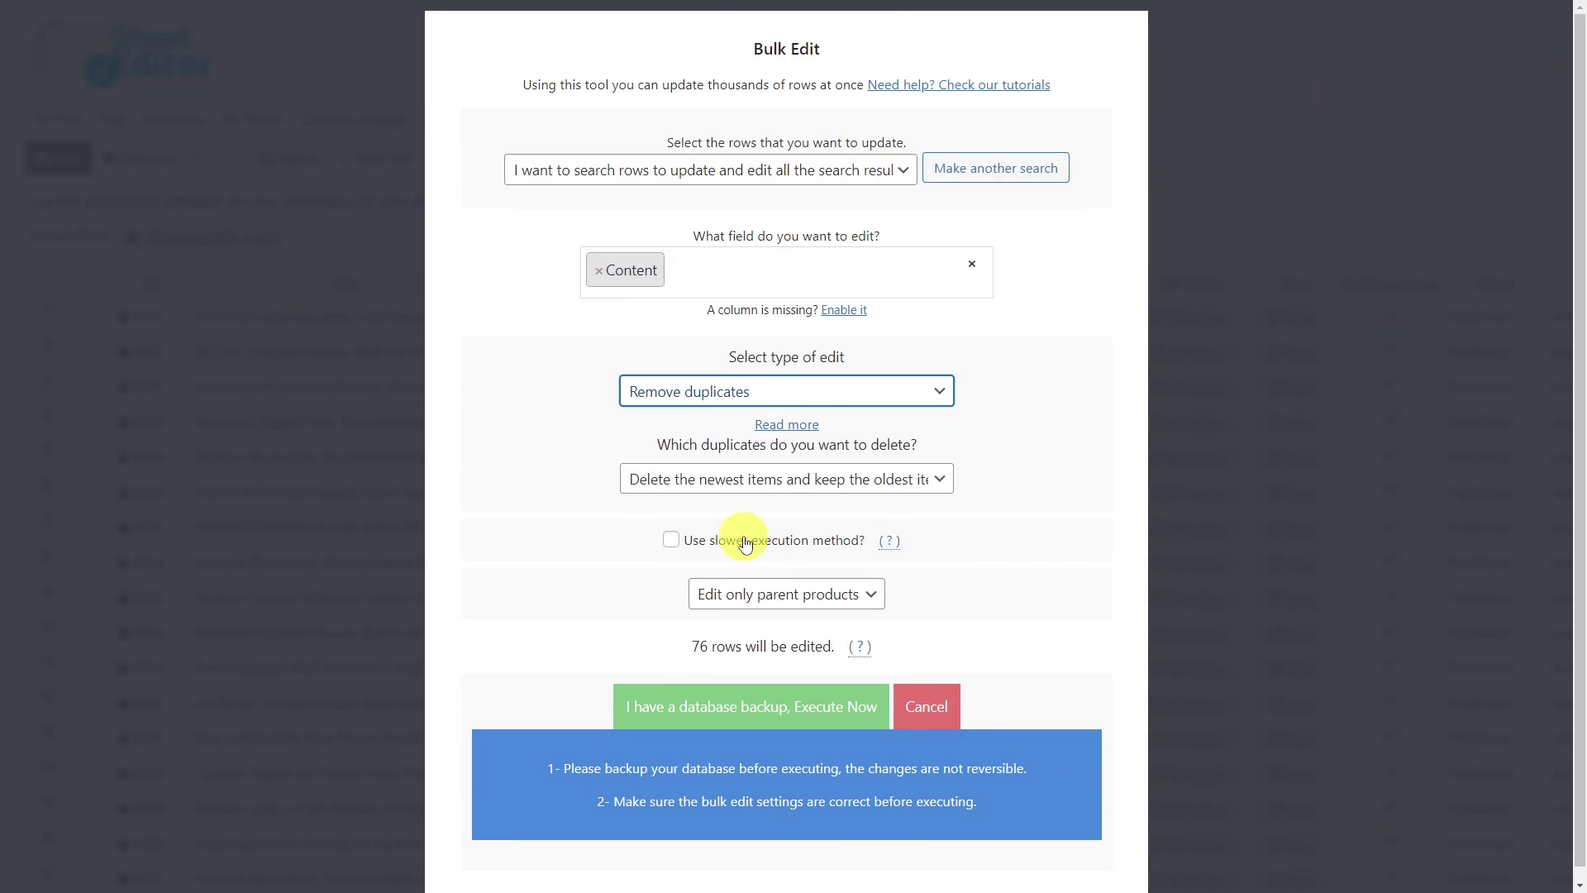
{"action": "left_click", "coordinate": [785, 480]}
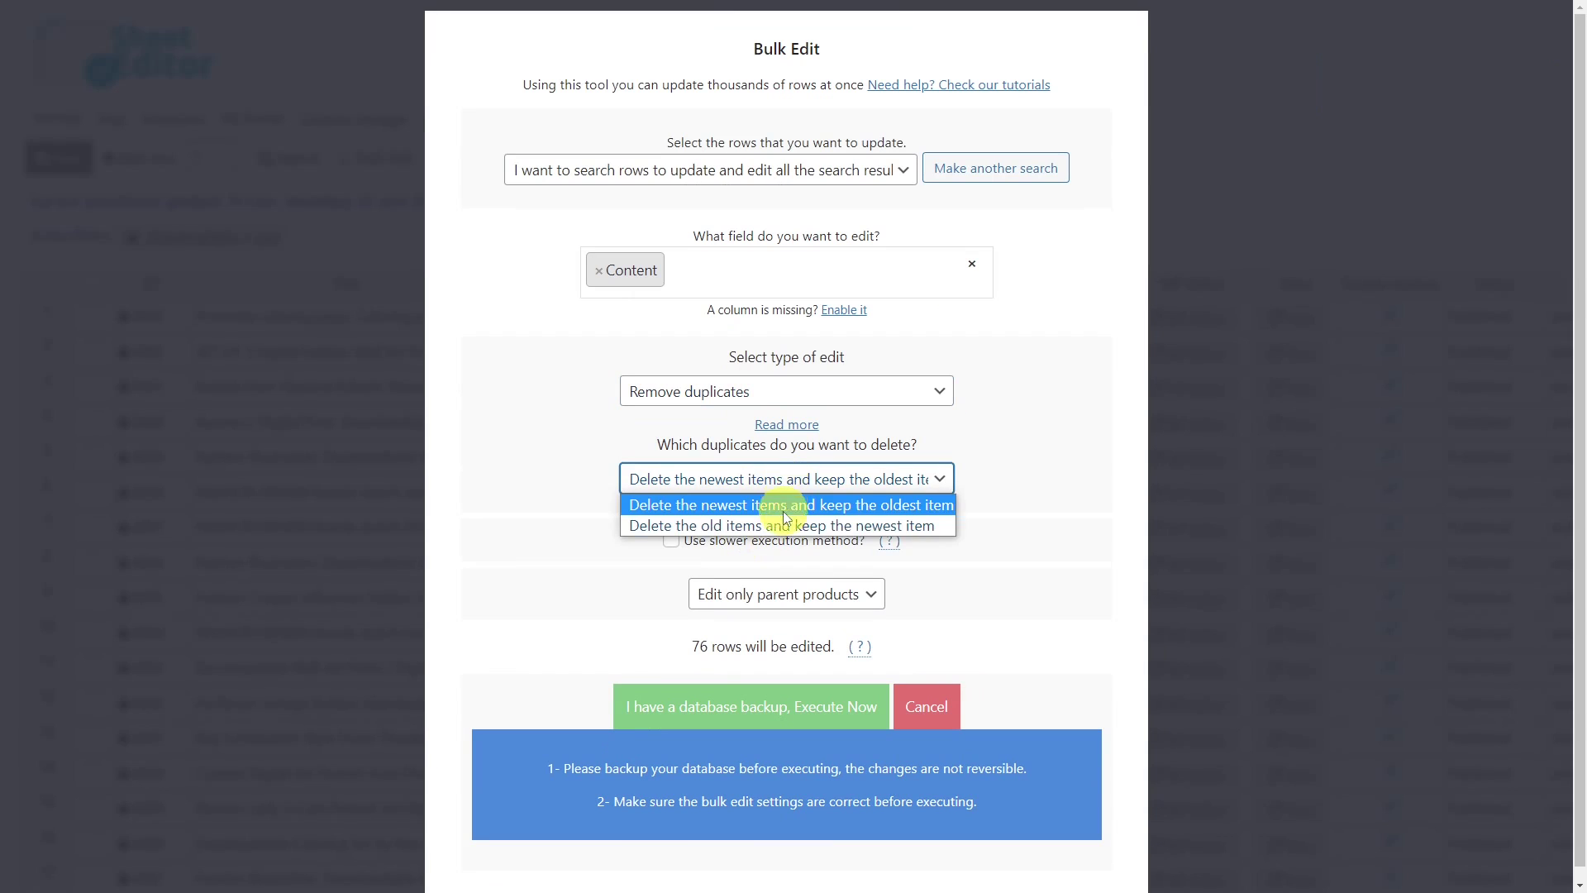
{"action": "left_click", "coordinate": [787, 526]}
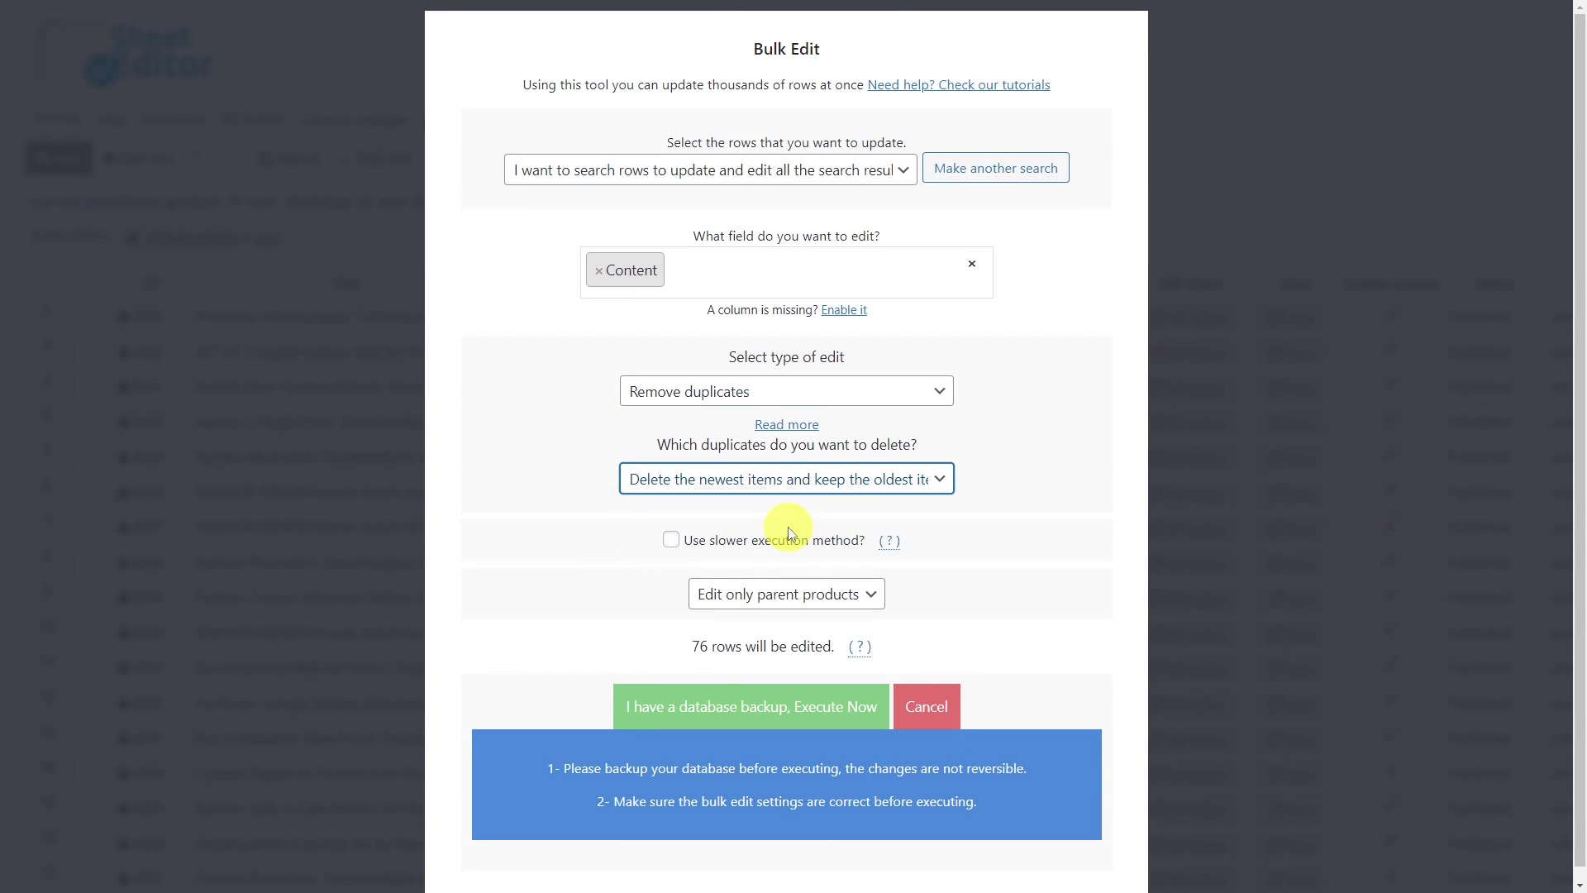
{"action": "left_click", "coordinate": [784, 707]}
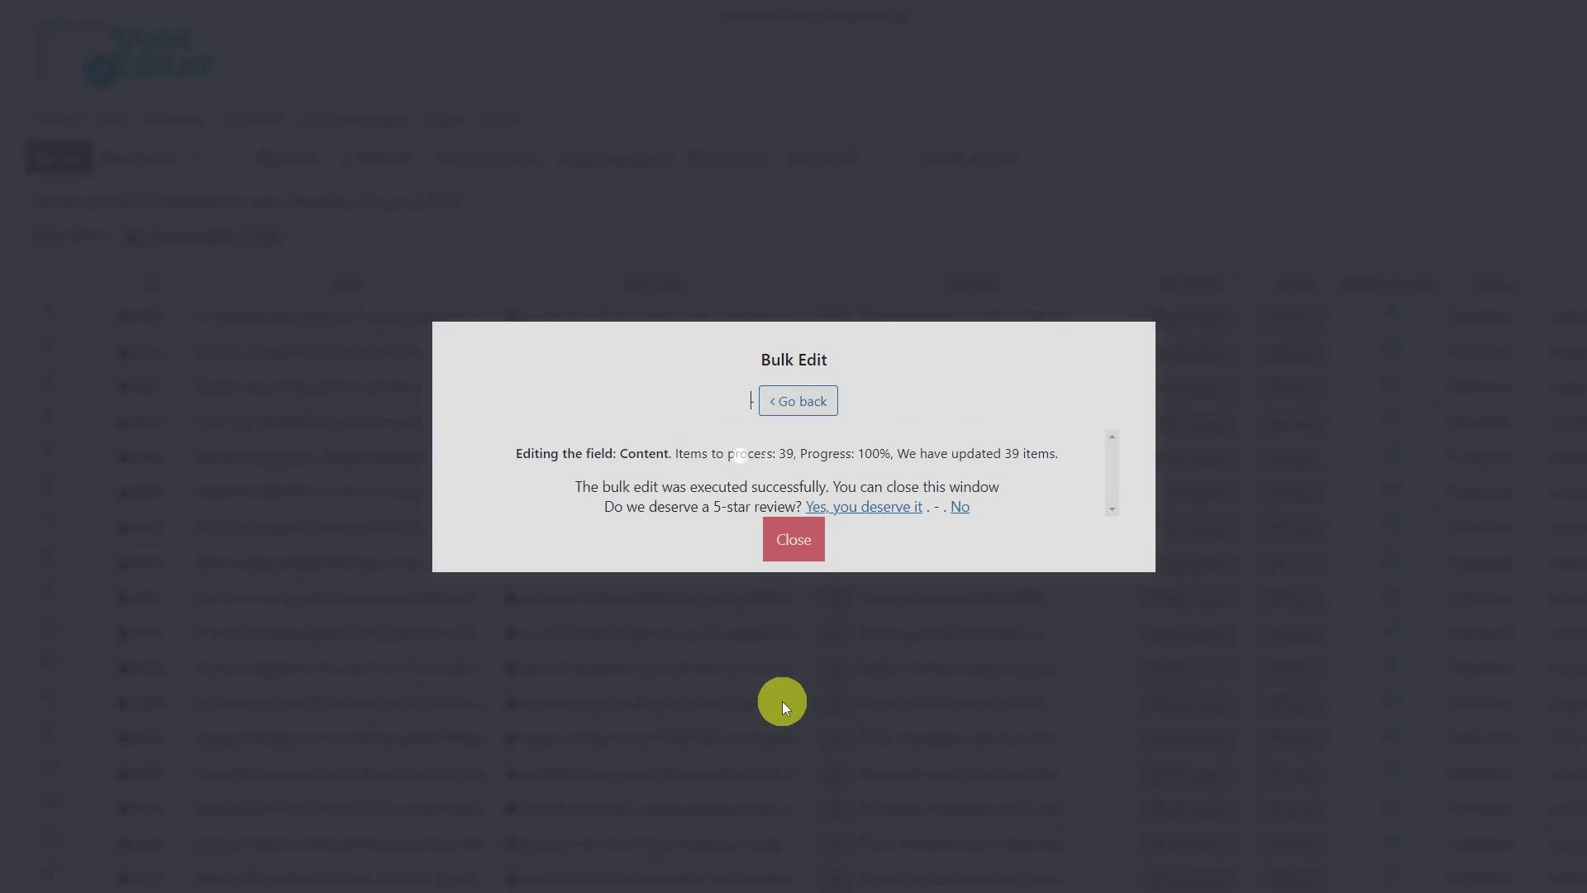
{"action": "left_click", "coordinate": [795, 549]}
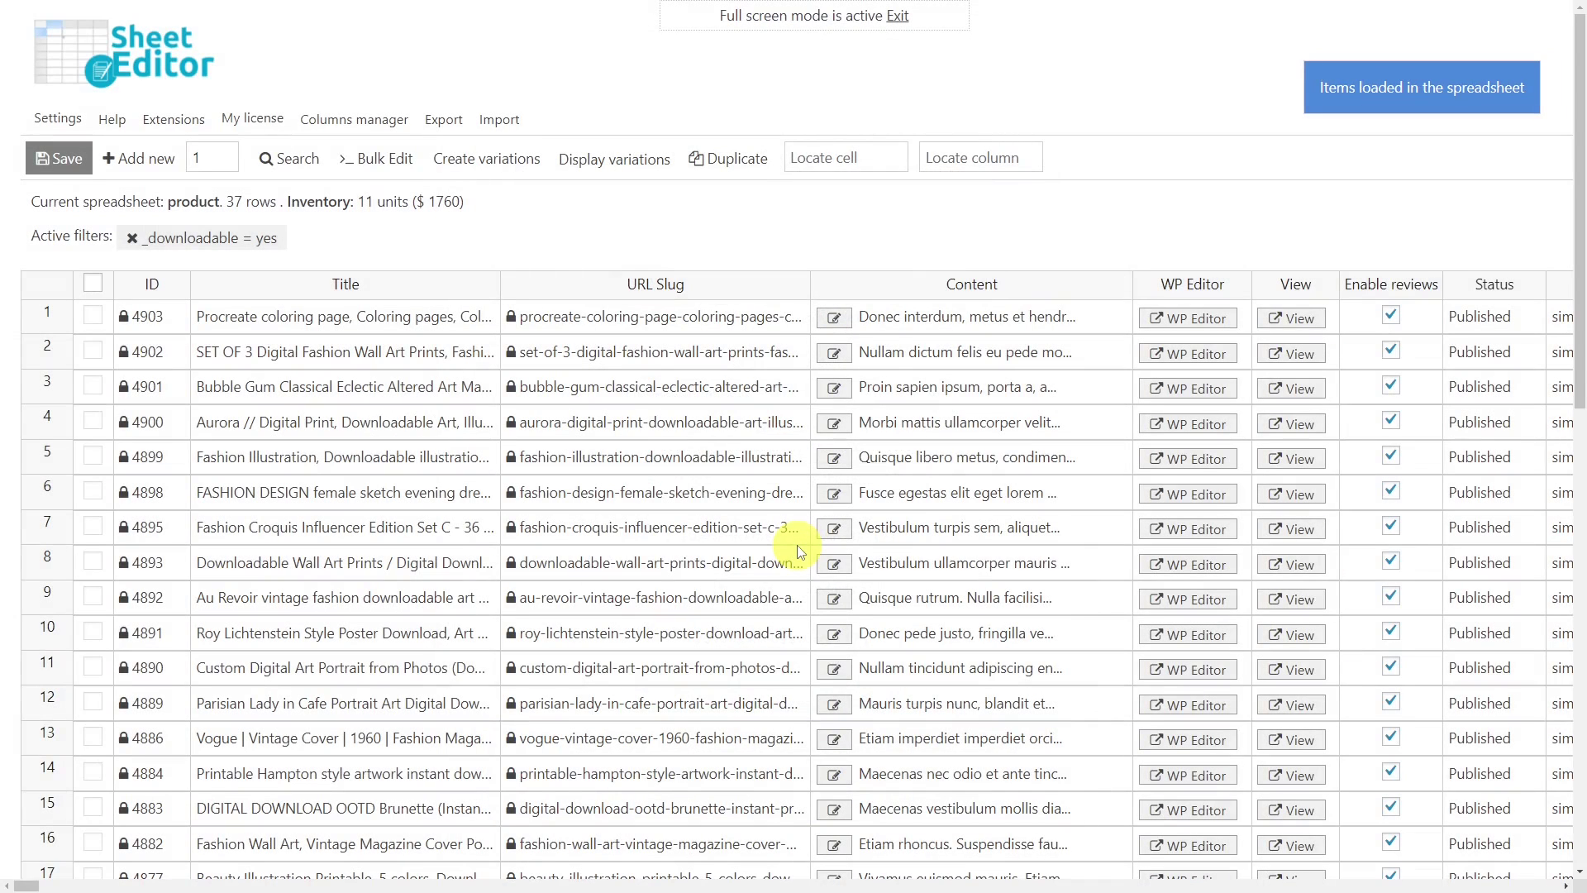
- Exit full screen and go to Tools > Redirection to view the 384 redirects
{"action": "left_click", "coordinate": [897, 15]}
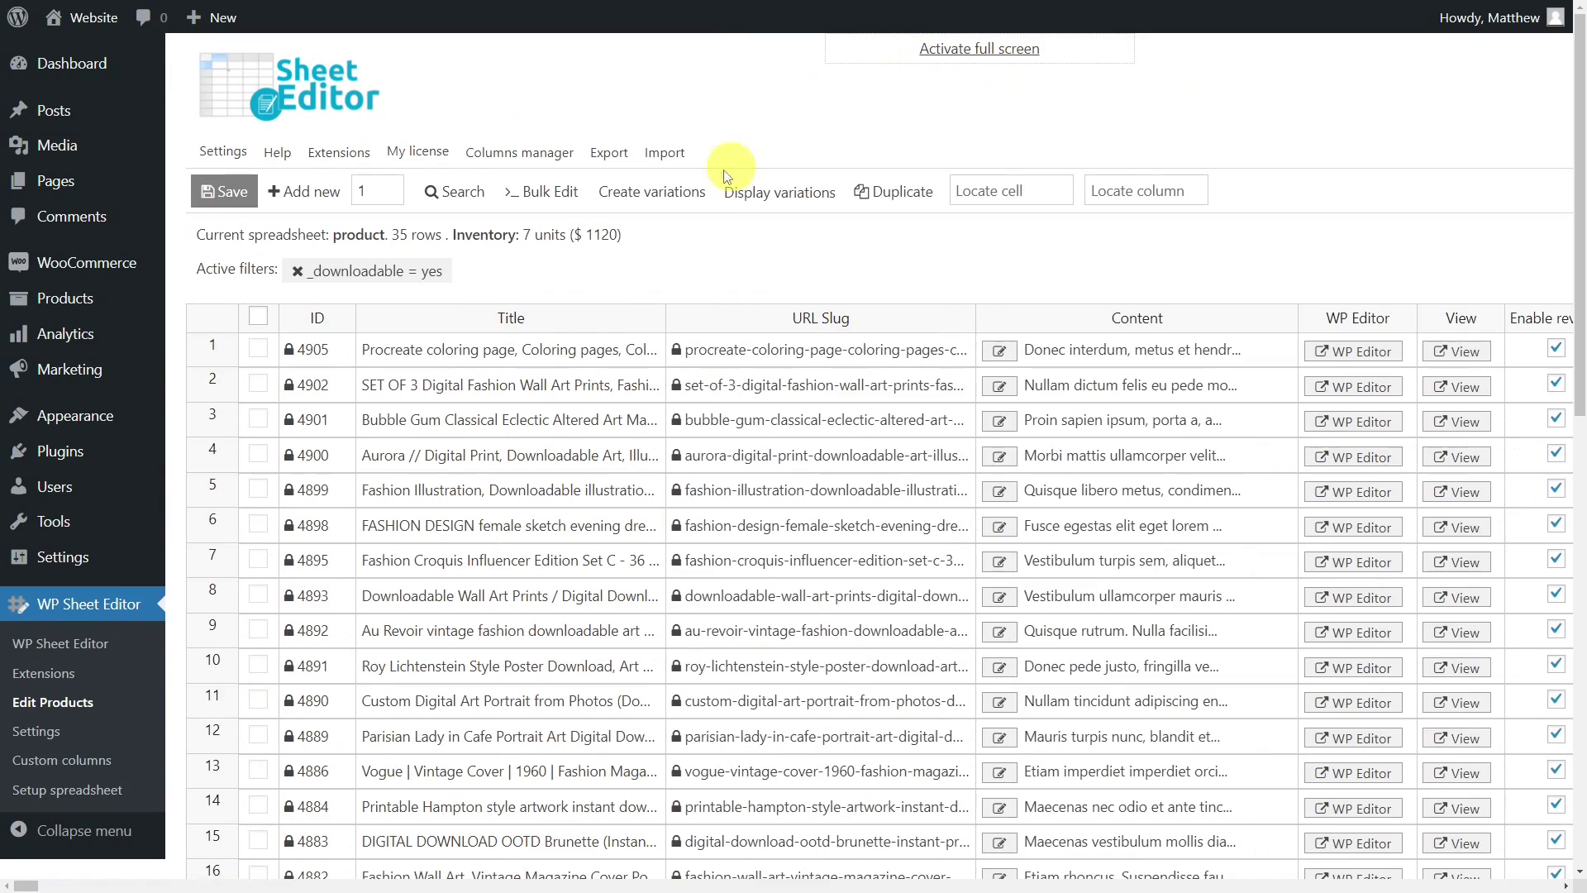
{"action": "mouse_move", "coordinate": [132, 521]}
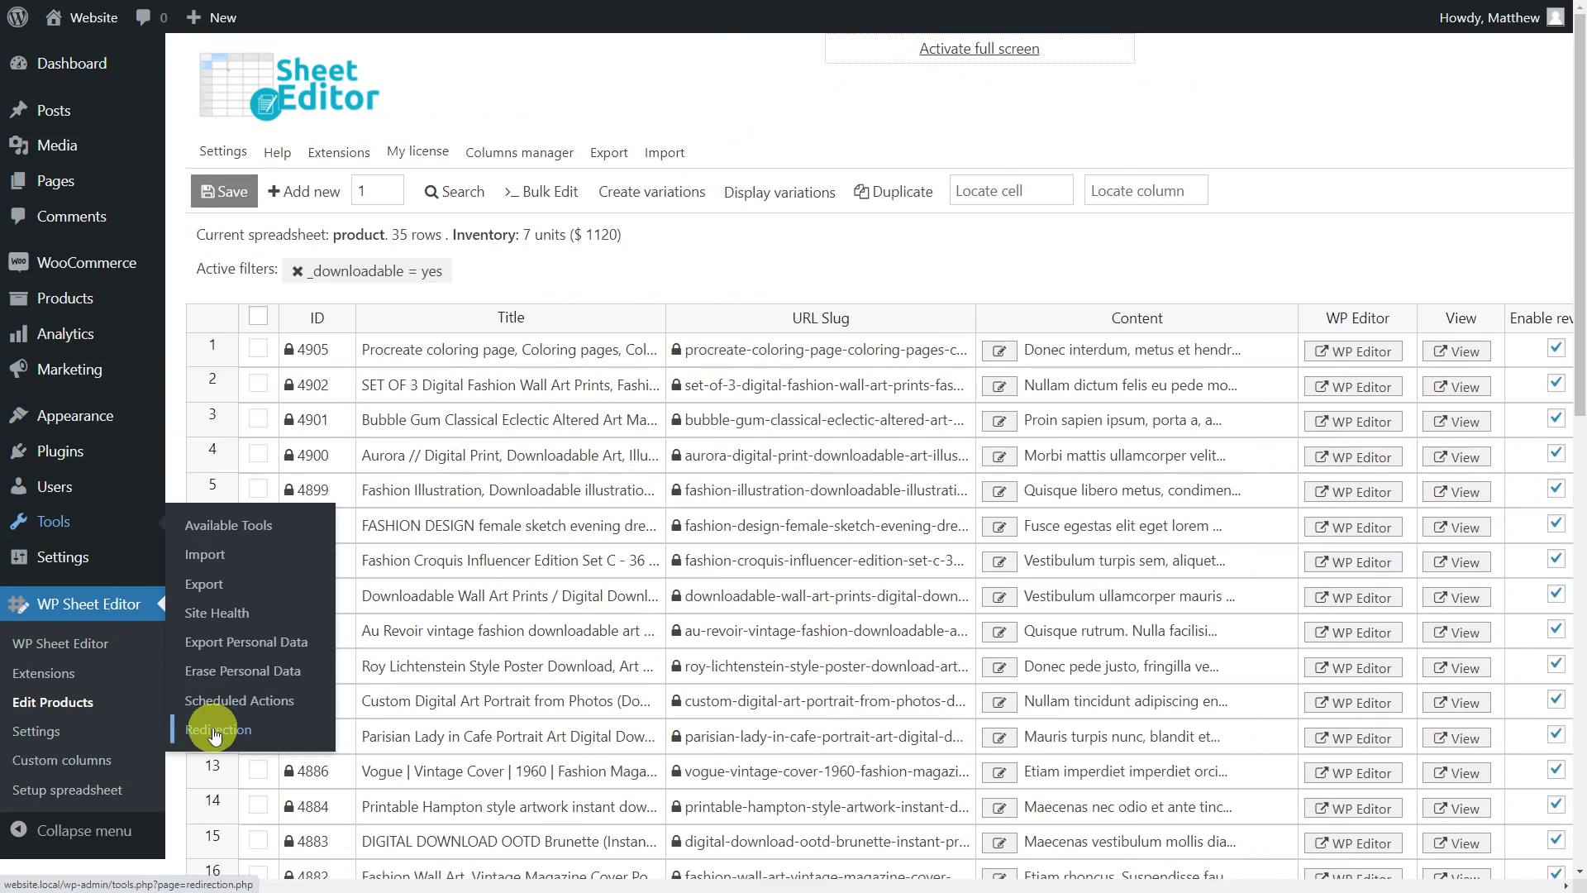
{"action": "left_click", "coordinate": [215, 735]}
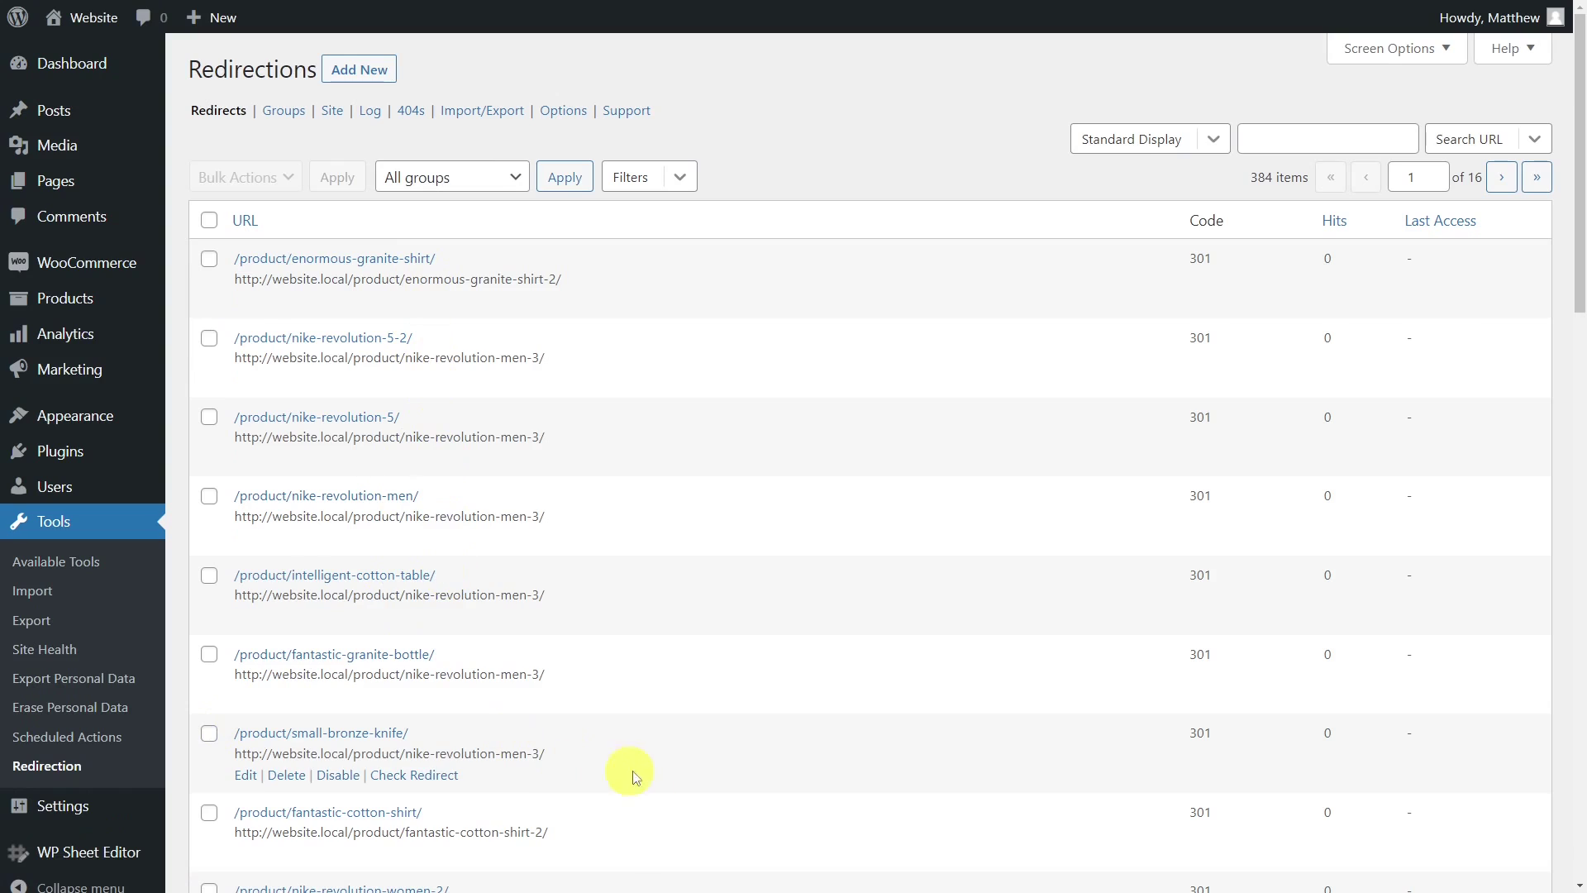